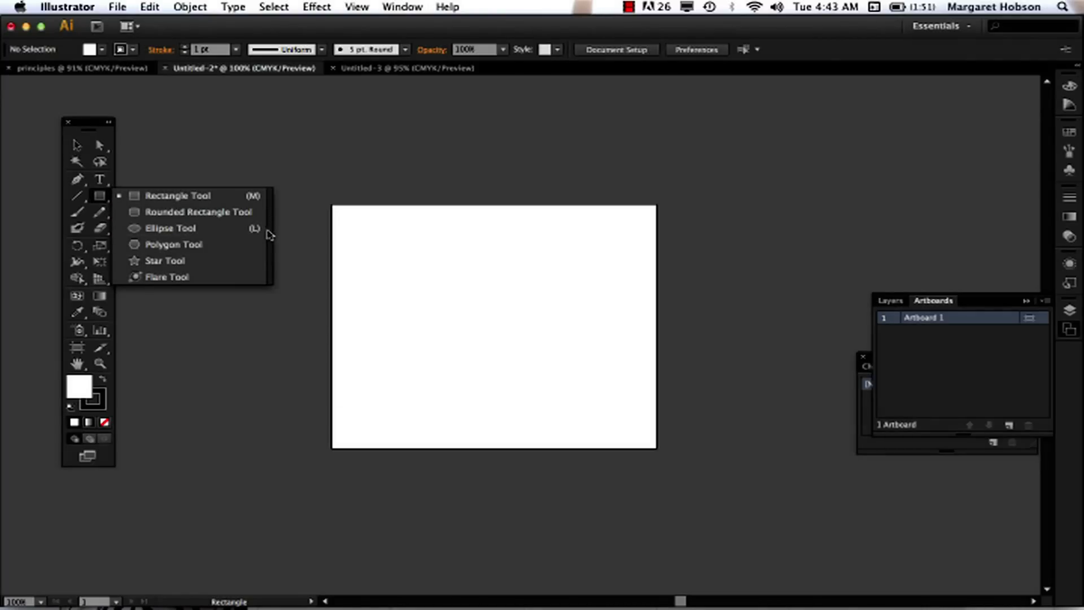
Tear off the shape tools as a floating palette beside the main toolbox.
left_click_drag(271, 242, 269, 261)
left_click_drag(158, 209, 197, 138)
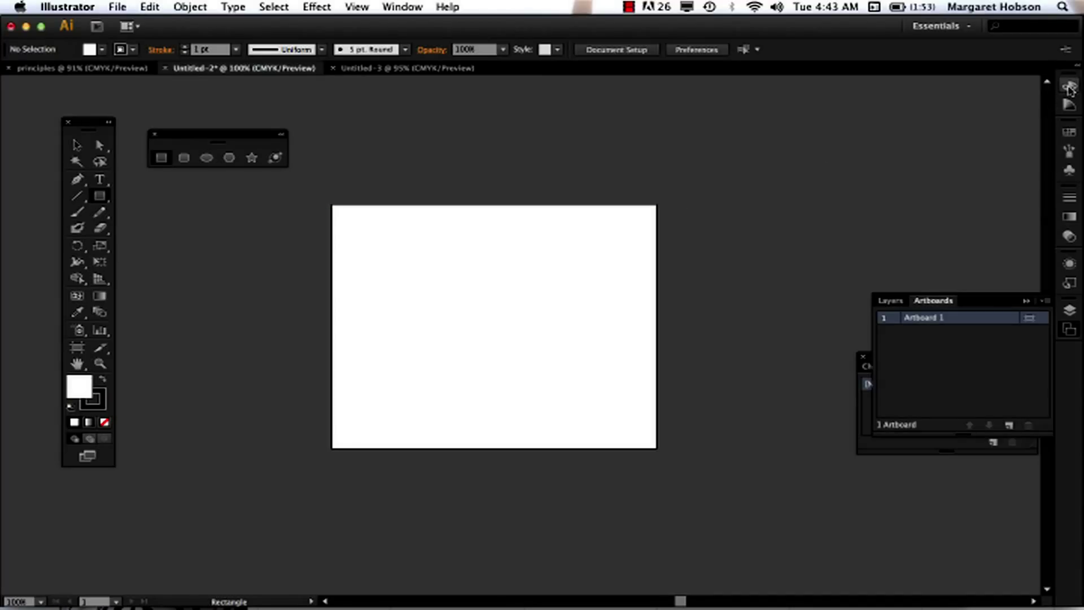
Look through the Color and Color Guide panels, and detach Swatches from its docked group as a floating panel.
left_click(1068, 87)
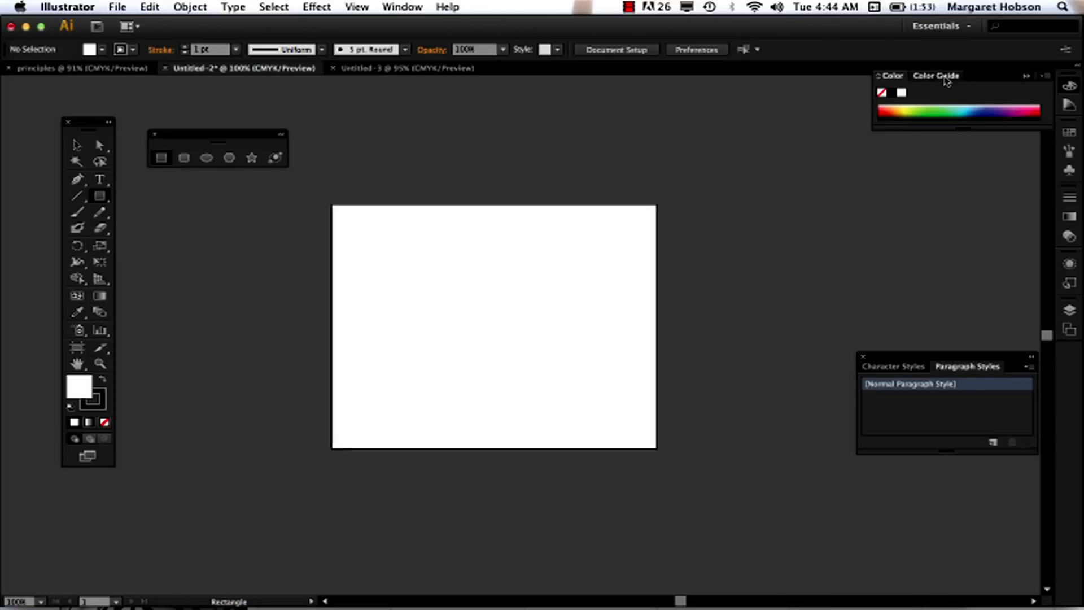
left_click(945, 77)
left_click(888, 75)
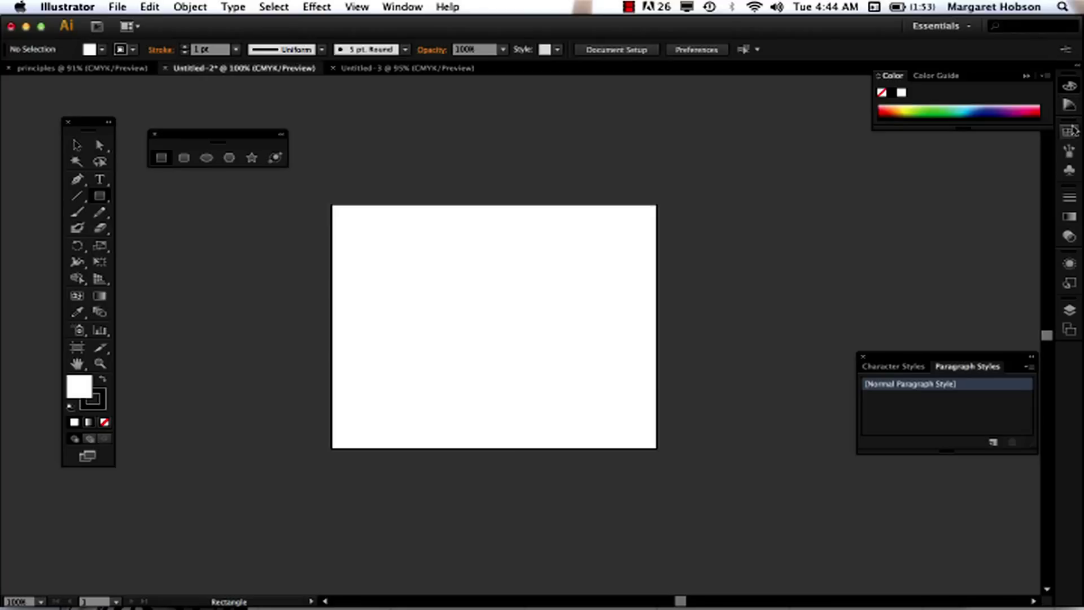
left_click(1071, 133)
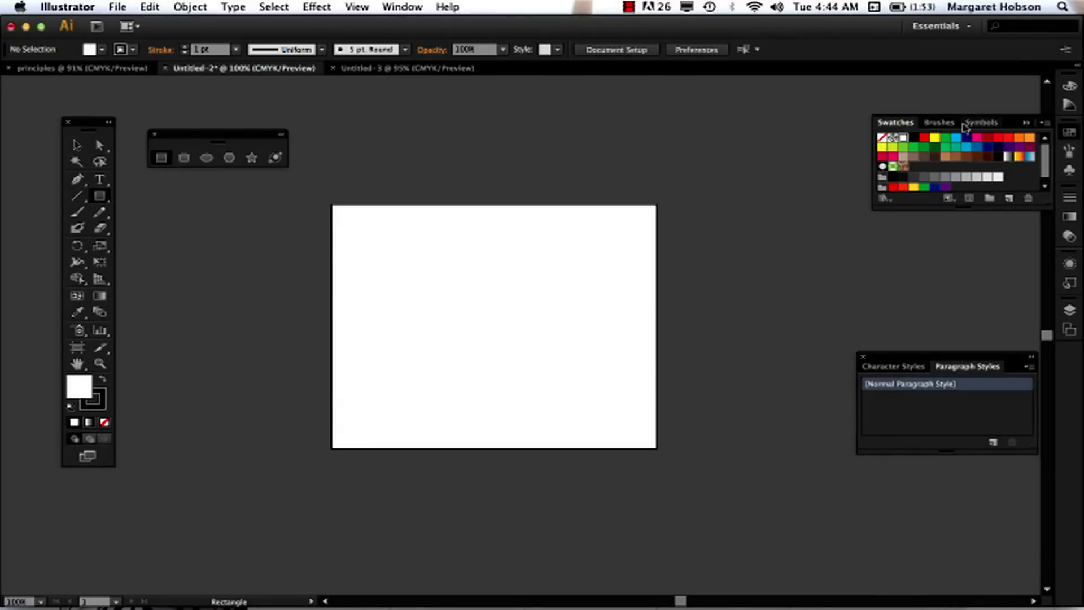
mouse_move(898, 127)
left_mouse_down()
mouse_move(774, 220)
mouse_move(835, 243)
mouse_move(811, 256)
mouse_move(818, 287)
left_mouse_up()
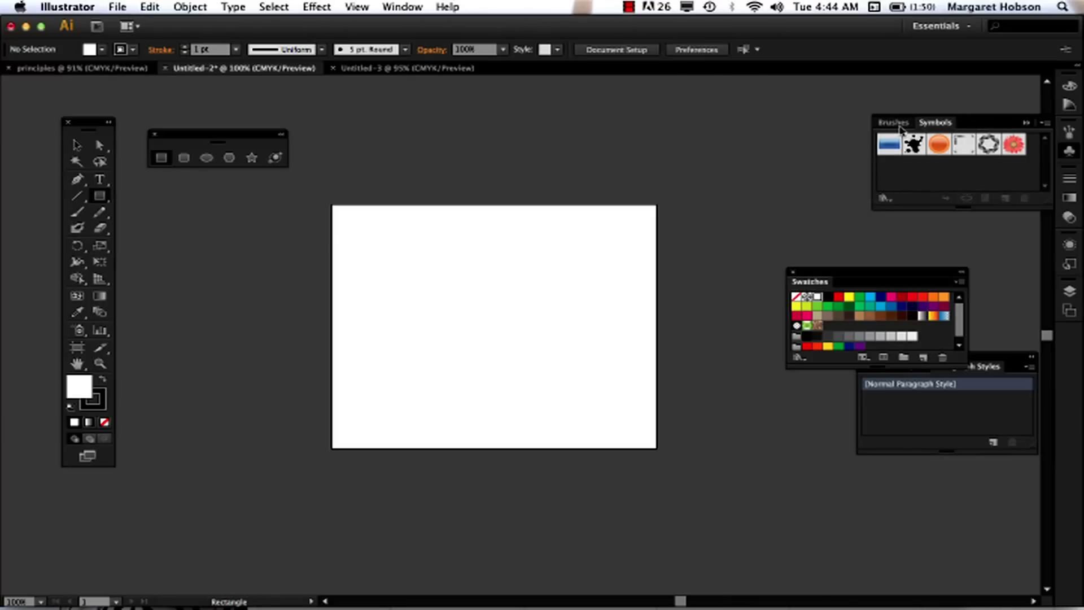
Float the Color panel out of the dock and attach the Color Guide panel beneath it.
left_click(1070, 87)
left_click_drag(898, 78, 801, 124)
left_click_drag(898, 78, 881, 181)
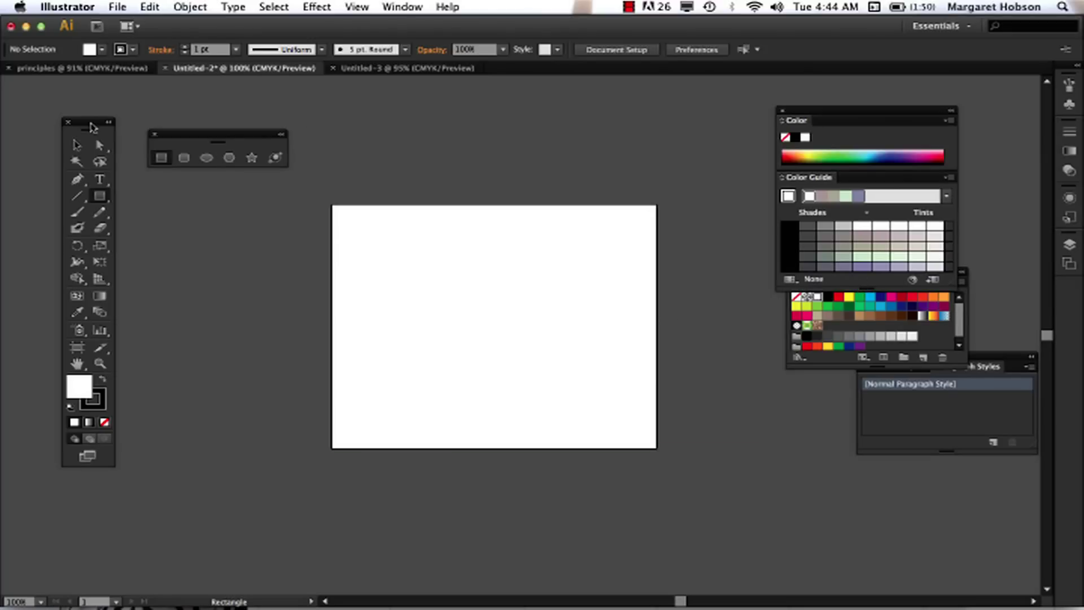
Combine the Color Guide and Swatches panels with the floating Color panel as one tabbed group.
left_click(76, 146)
left_click_drag(800, 180, 837, 125)
left_click_drag(816, 282, 897, 128)
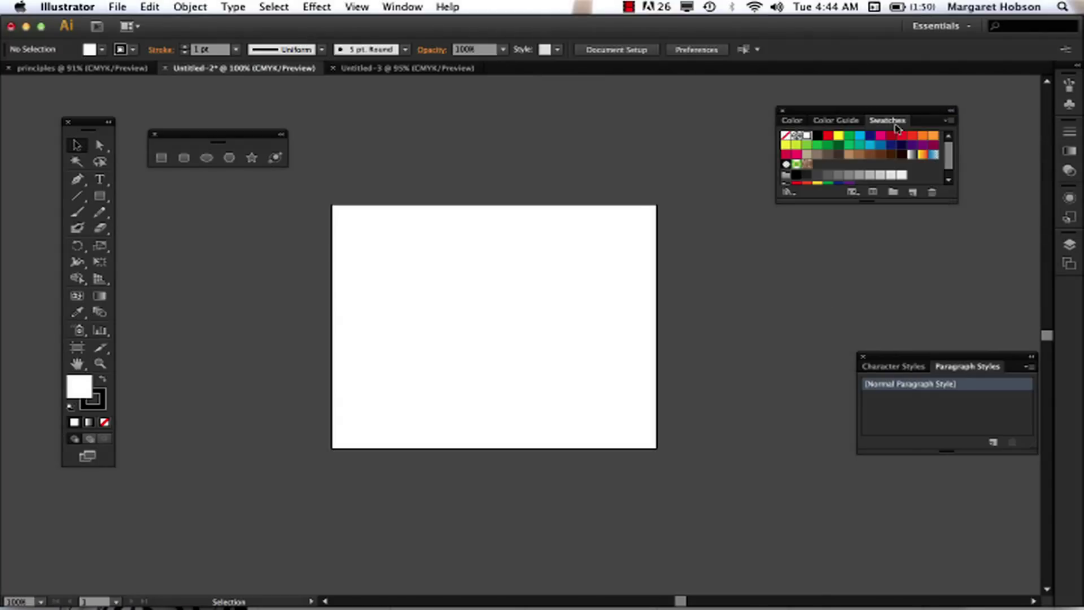
Shift the floating color group slightly, make it taller, and review its Color, Color Guide and Swatches panels.
left_click(793, 122)
left_click(827, 124)
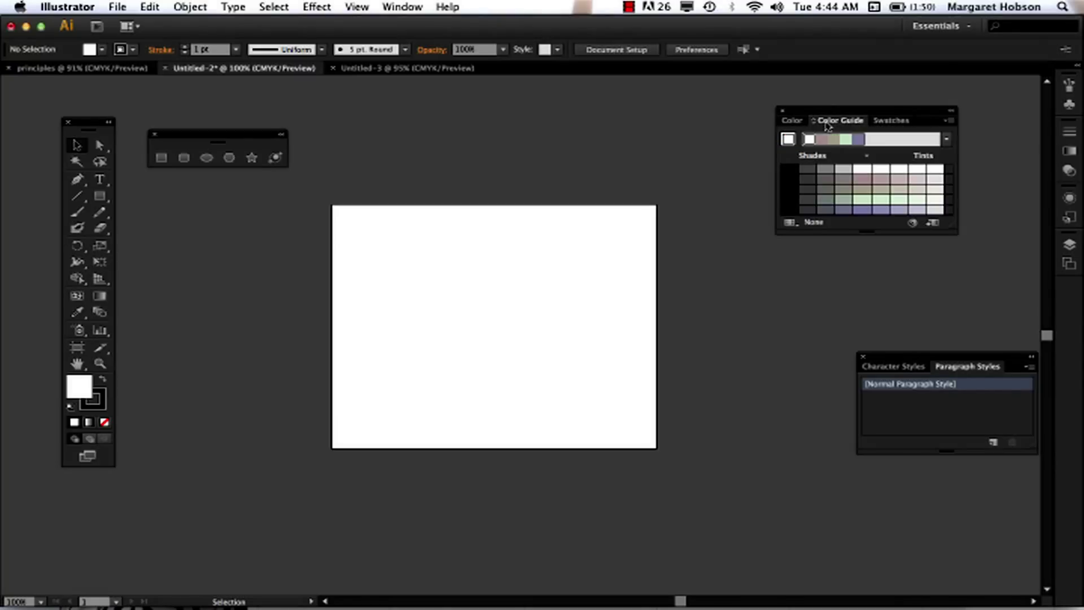
left_click(889, 122)
left_click_drag(853, 114, 827, 112)
left_click_drag(928, 204, 942, 375)
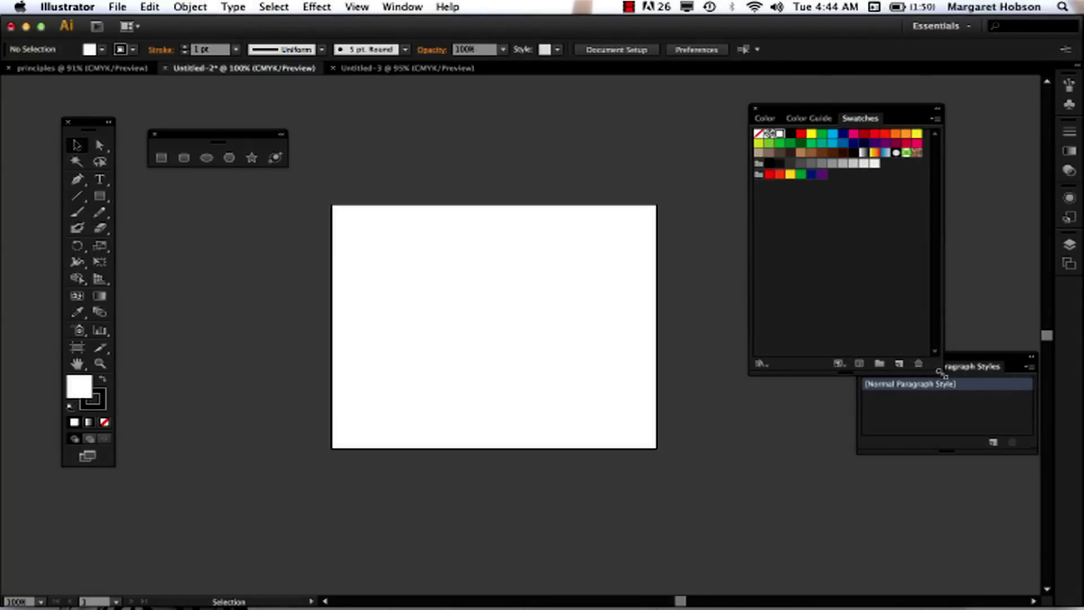
left_click(823, 116)
left_click(765, 119)
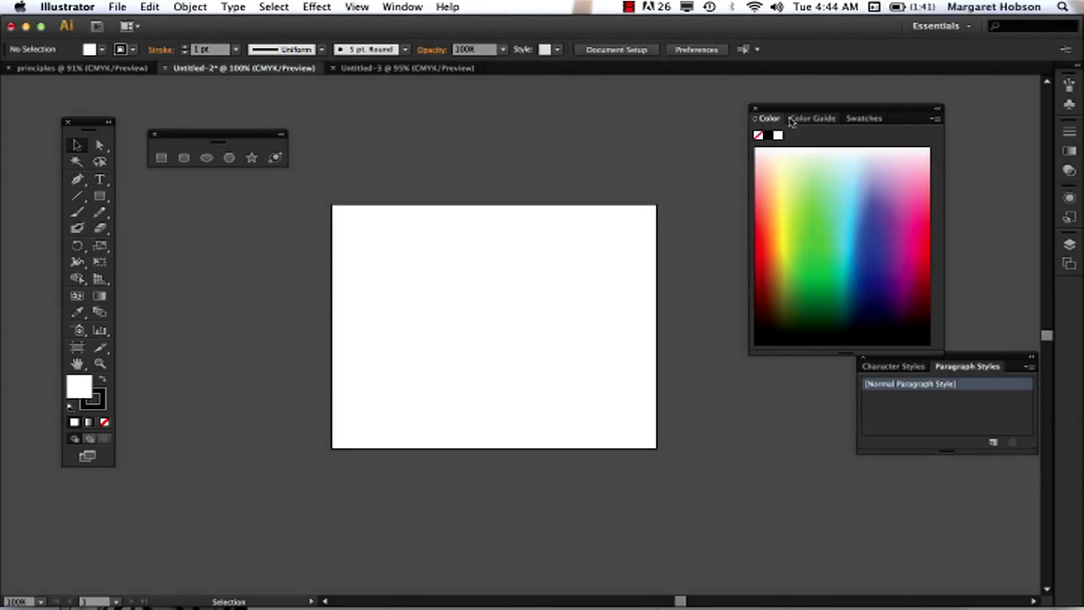
left_click(806, 121)
left_click(850, 121)
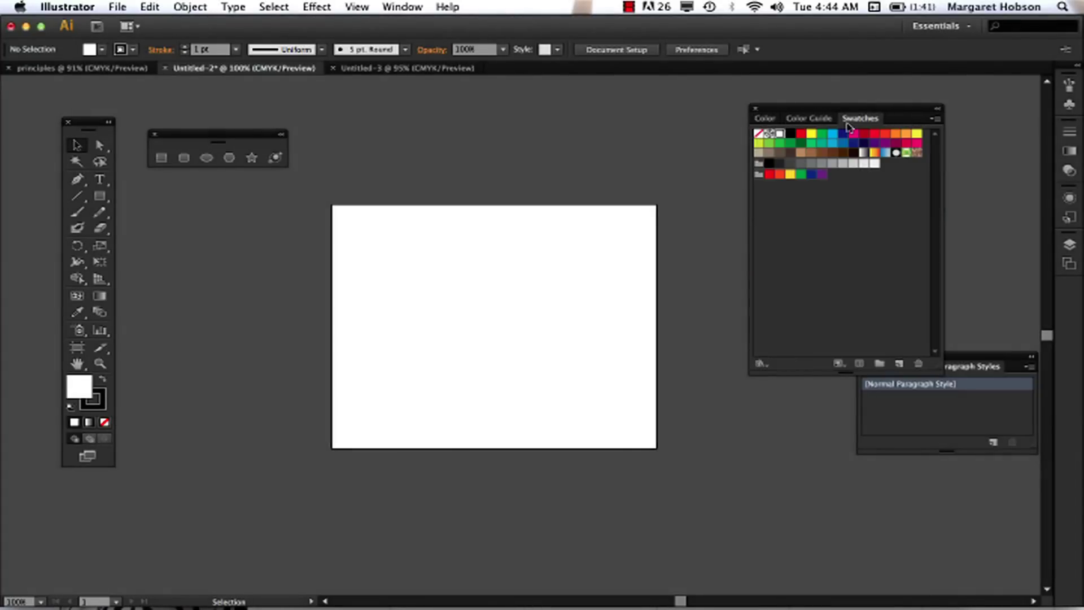
left_click(810, 121)
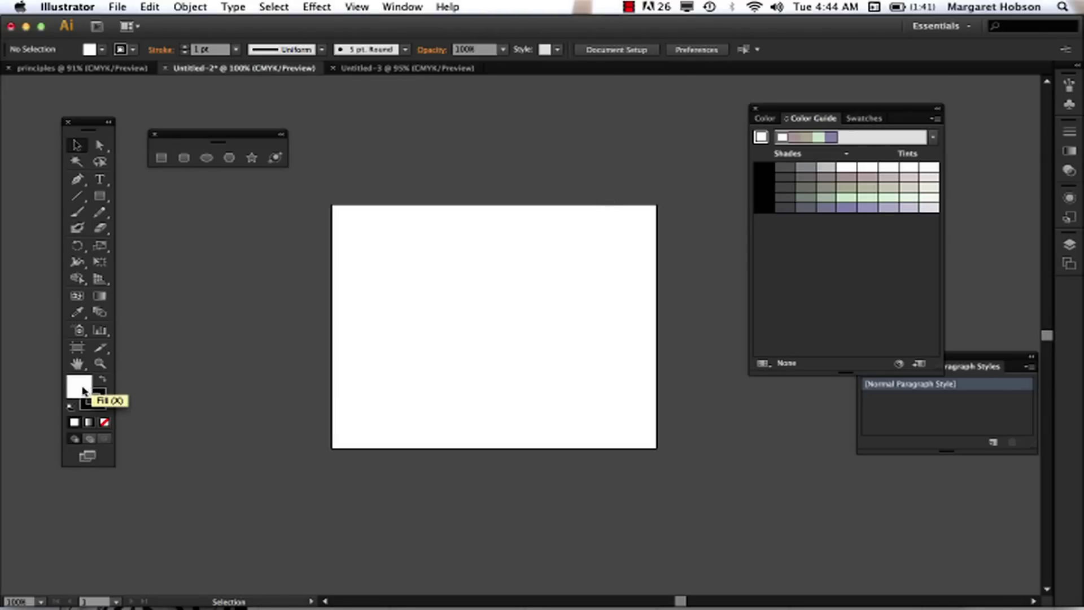
Set the fill color to the soft pink D88282 in the Color Picker.
left_click(97, 403)
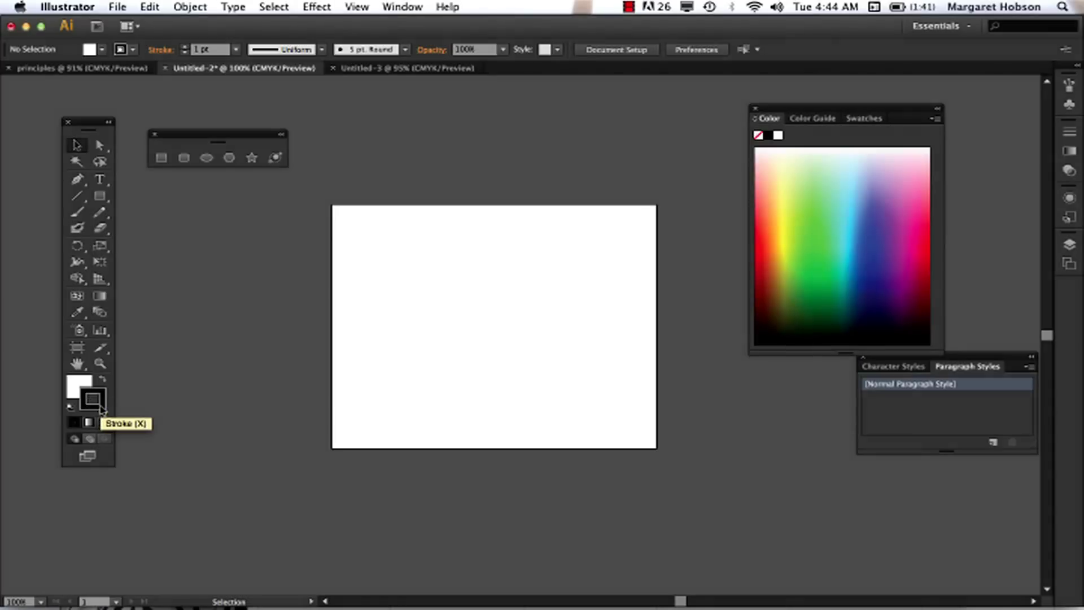
left_click(74, 388)
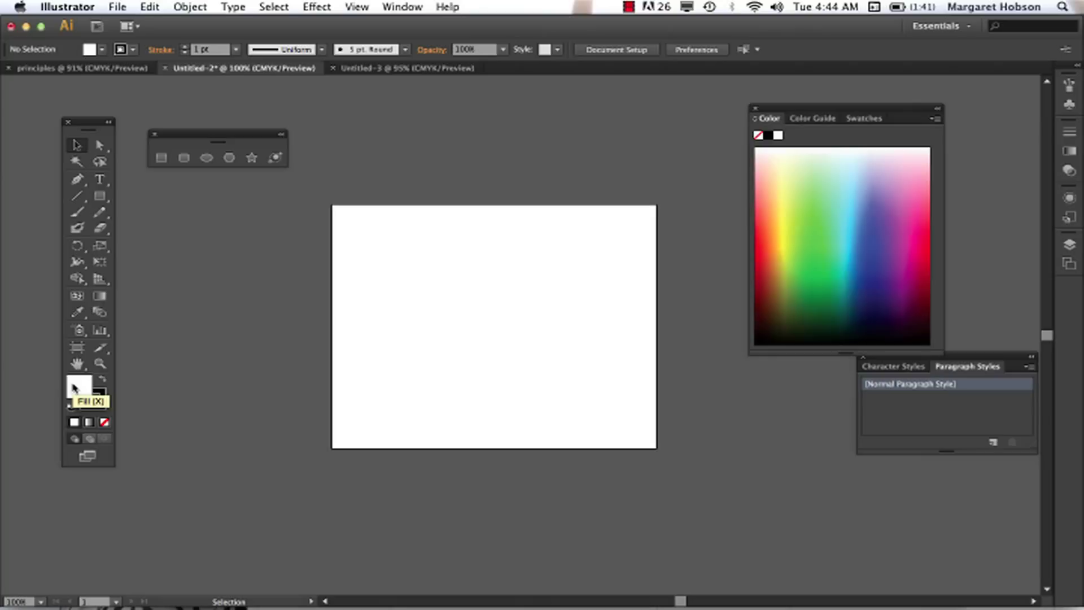
double_click(74, 388)
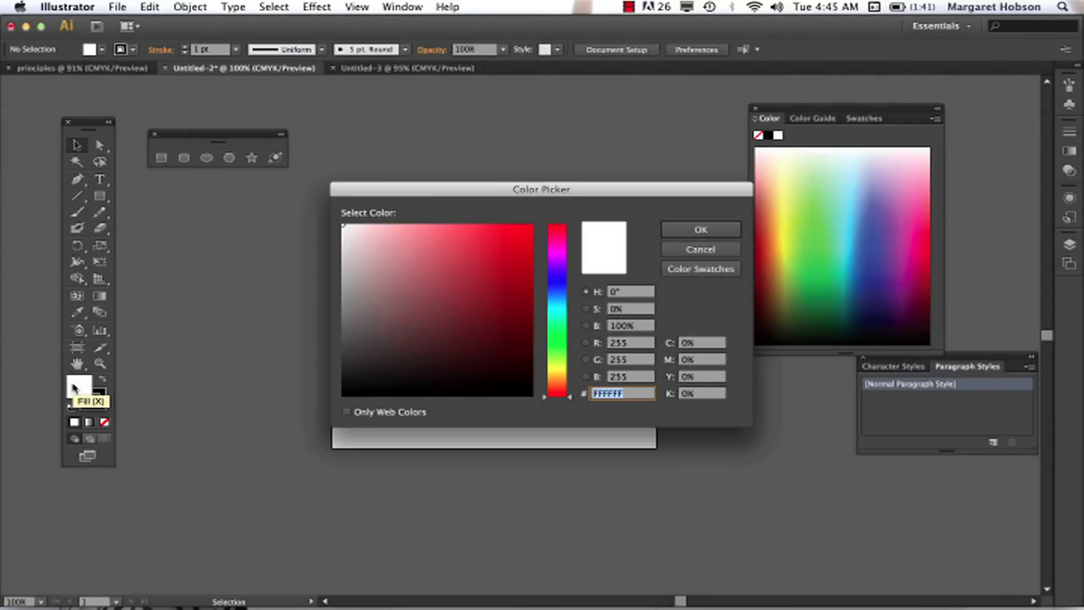
left_click(420, 286)
mouse_move(431, 290)
left_mouse_down()
mouse_move(455, 281)
mouse_move(419, 249)
left_mouse_up()
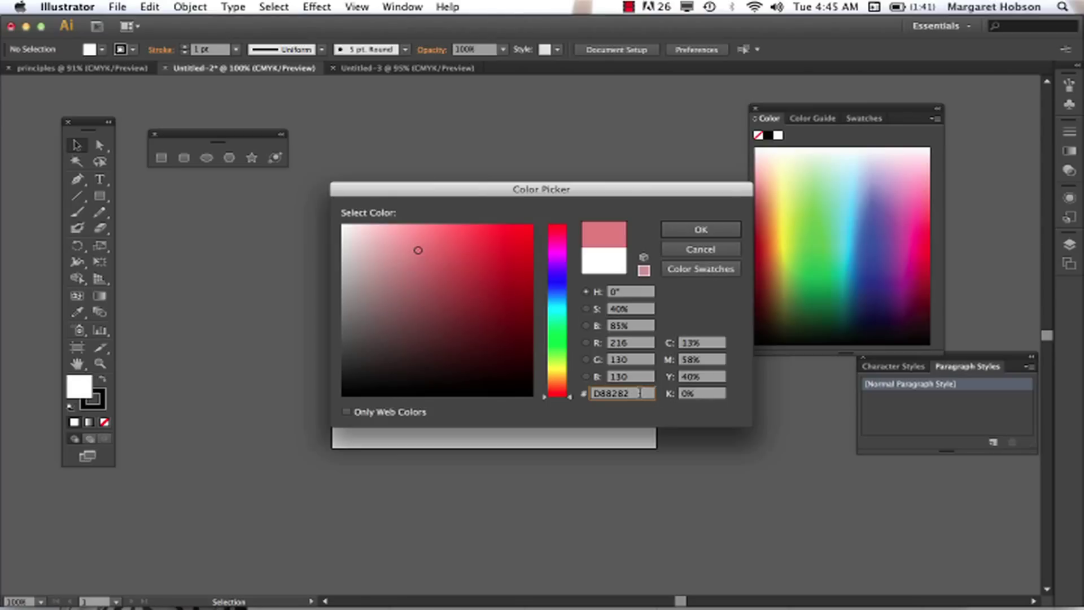
left_click(727, 236)
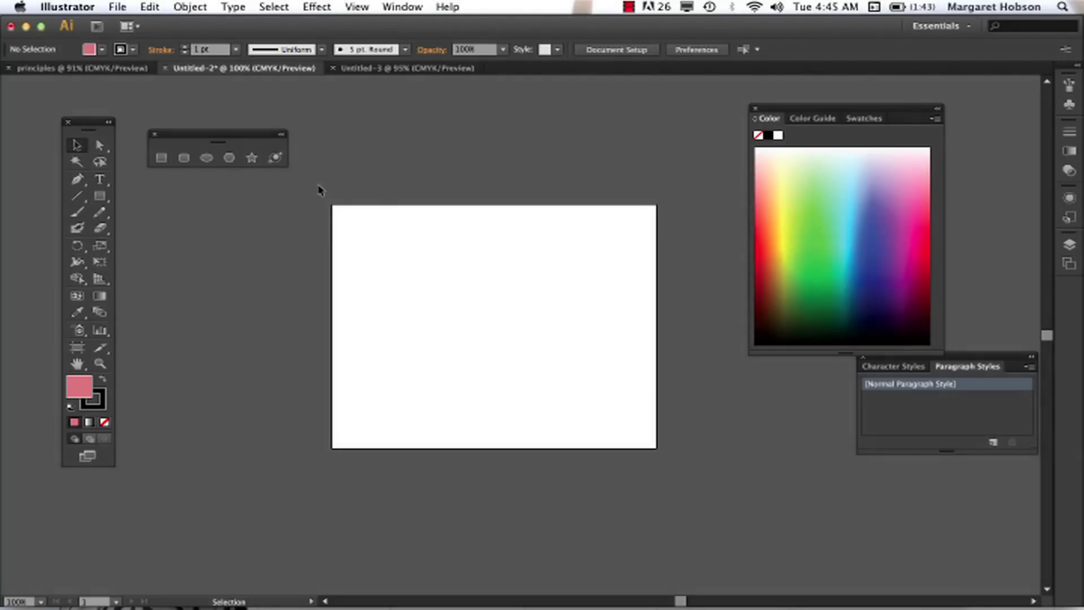
Draw a pink rectangle near the artboard's upper-left corner, and move it slightly down and to the right.
left_click(164, 159)
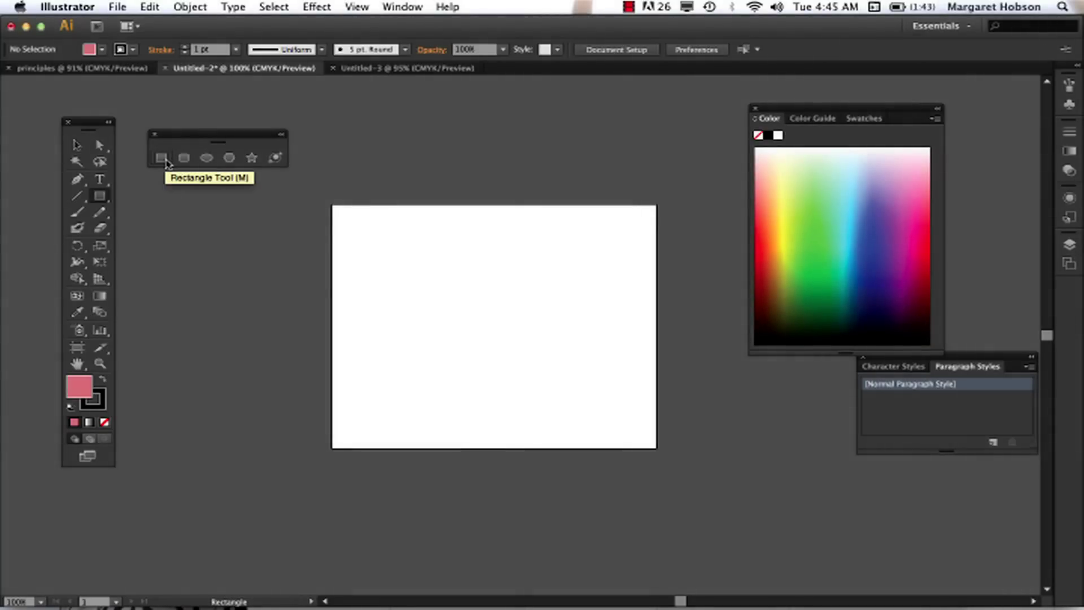
left_click_drag(346, 224, 428, 271)
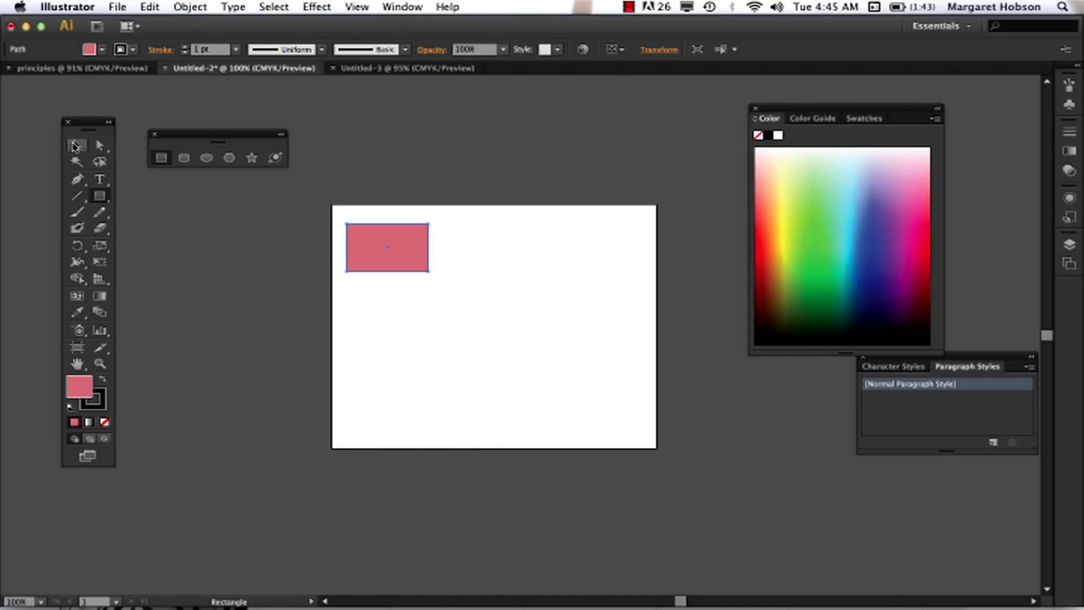
left_click(73, 145)
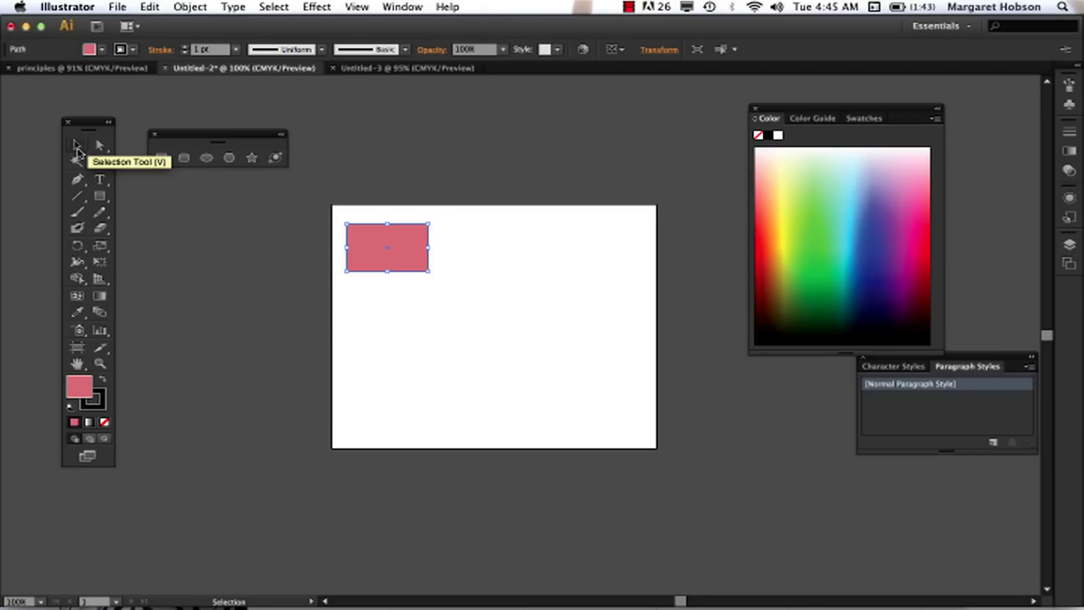
left_click(78, 148)
mouse_move(412, 241)
left_mouse_down()
mouse_move(514, 241)
mouse_move(341, 281)
mouse_move(337, 266)
mouse_move(431, 262)
mouse_move(424, 237)
mouse_move(435, 271)
mouse_move(421, 259)
left_mouse_up()
left_click_drag(422, 259, 405, 246)
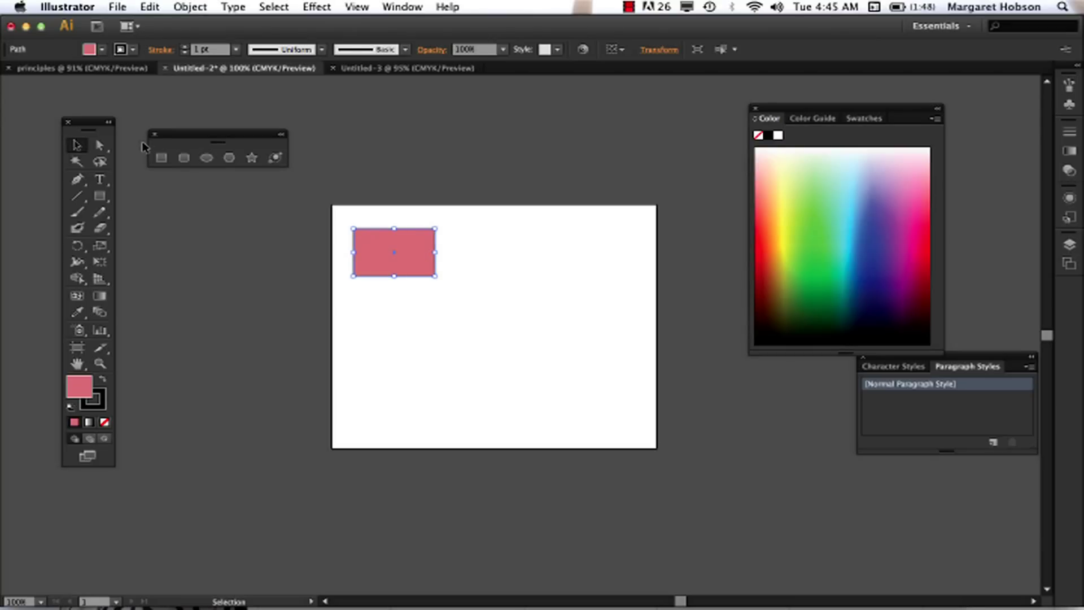
left_click(153, 233)
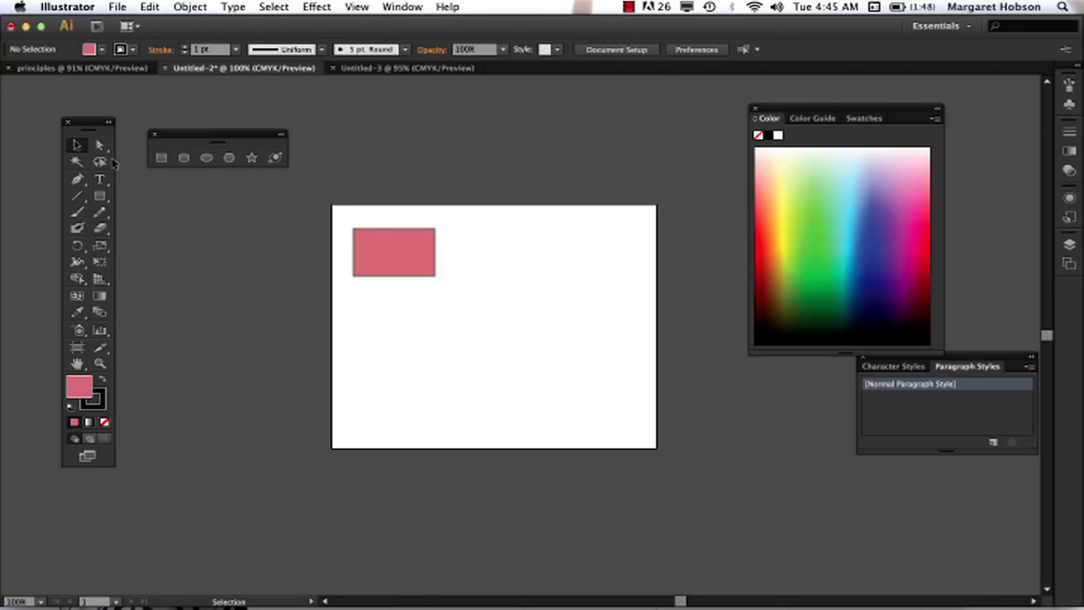
Pull the rectangle's lower-right anchor inward to about X 1.53 in, Y 1.14 in, and shift the whole shape slightly right.
left_click(99, 145)
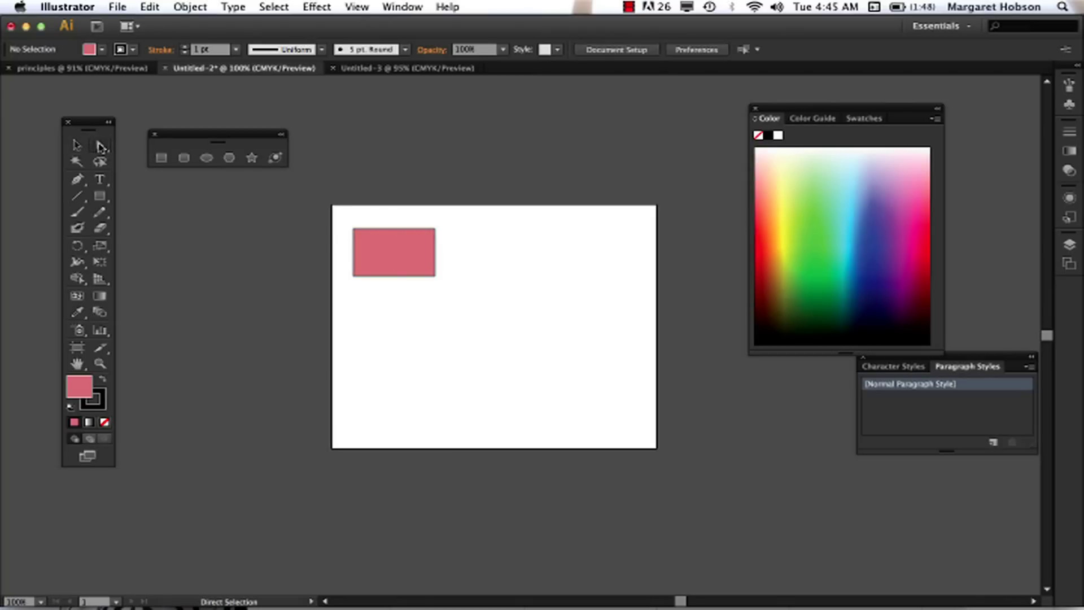
left_click(435, 277)
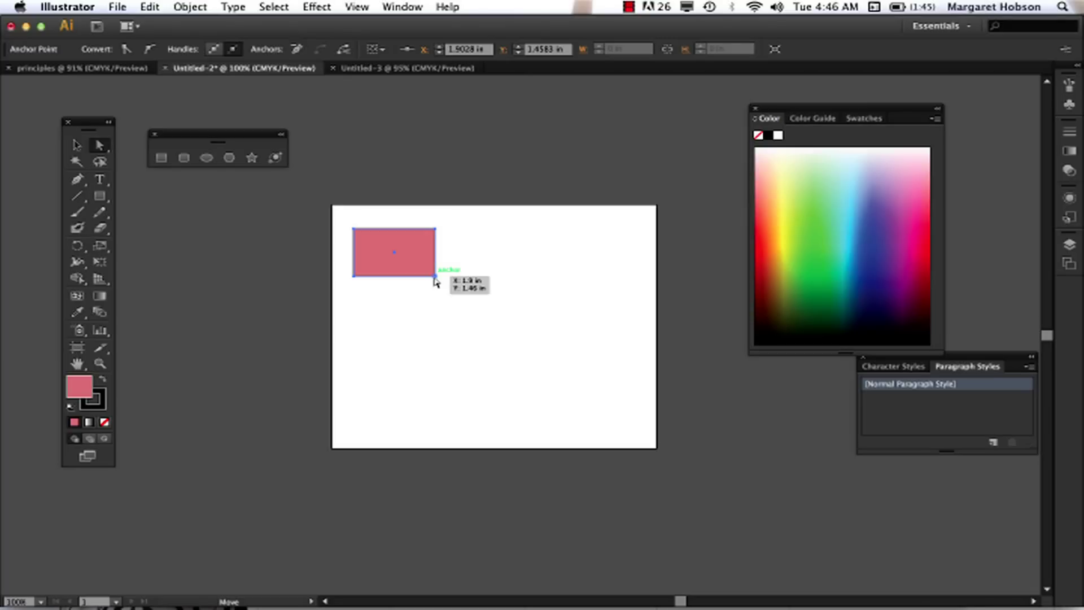
left_click_drag(434, 279, 415, 261)
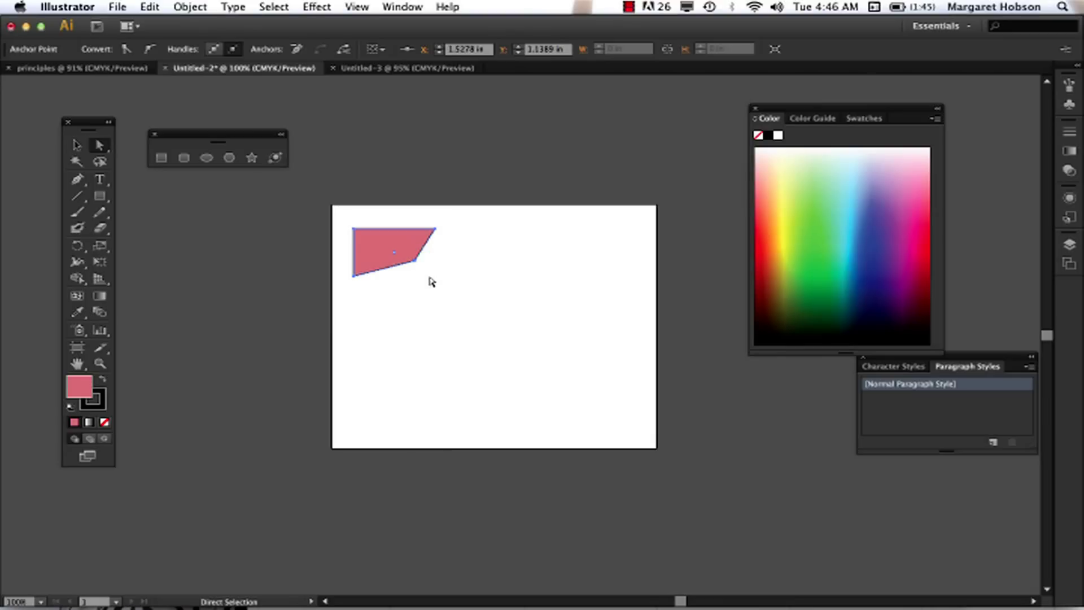
left_click(432, 282)
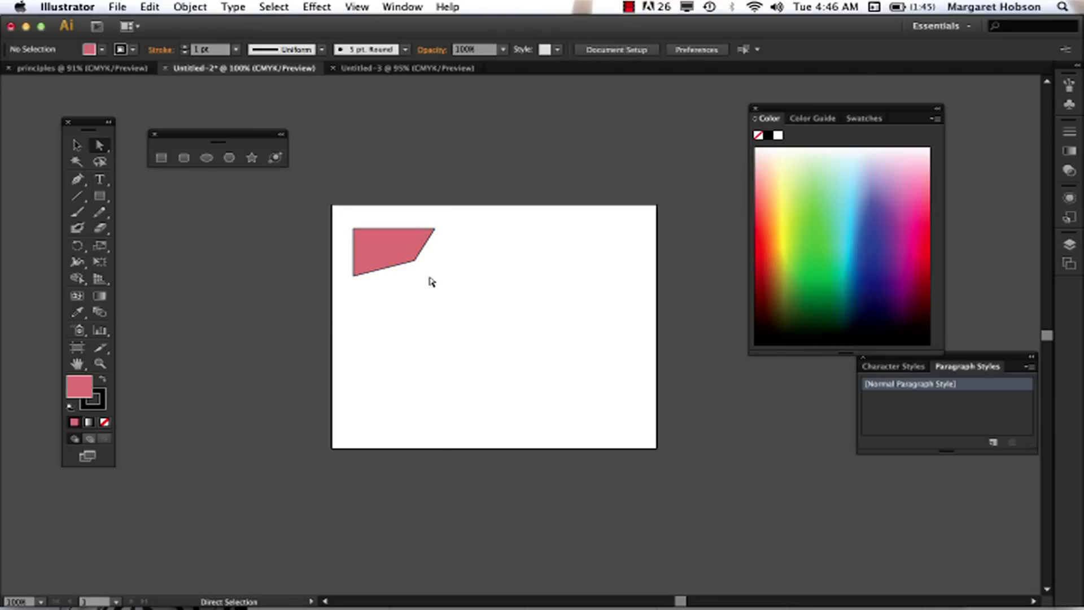
left_click(395, 241)
mouse_move(395, 241)
left_mouse_down()
mouse_move(410, 245)
mouse_move(382, 243)
left_mouse_up()
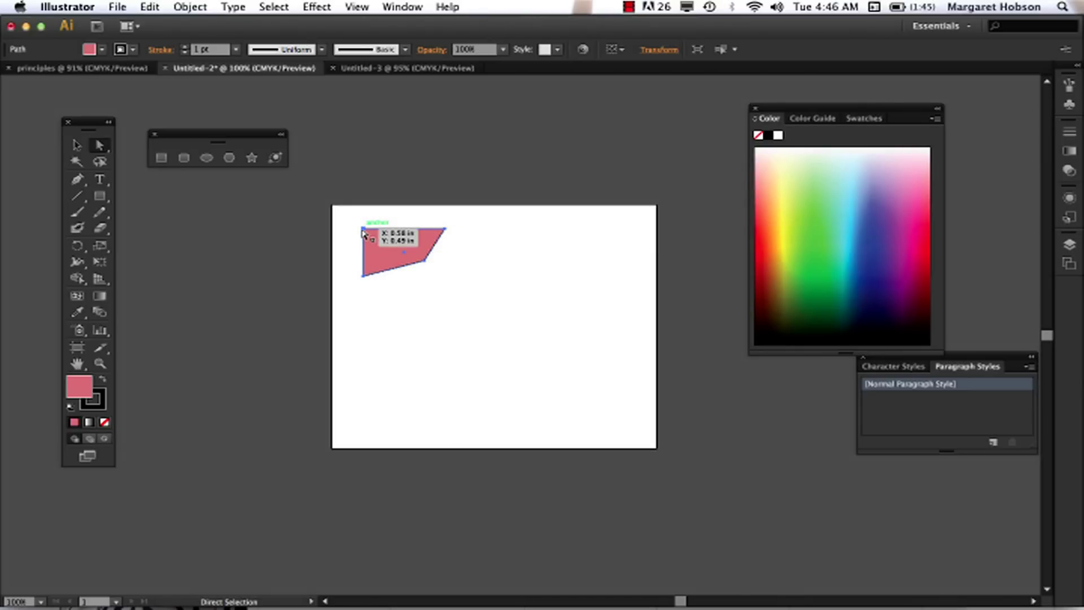
Pull the shape's upper-left anchor point inward, down and to the right, using Direct Selection.
left_click(363, 231)
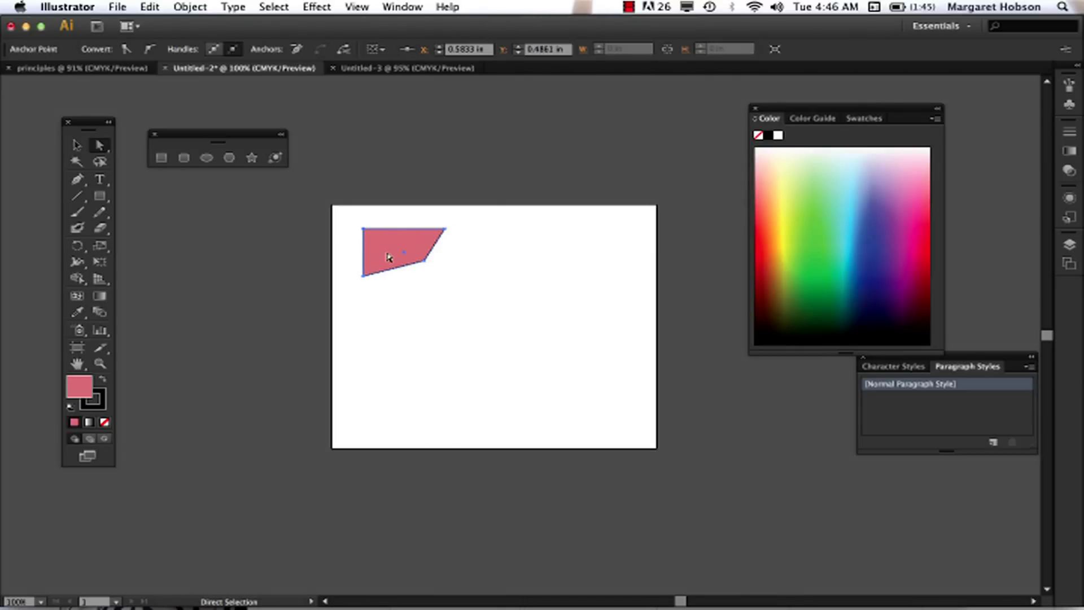
key("super+equal")
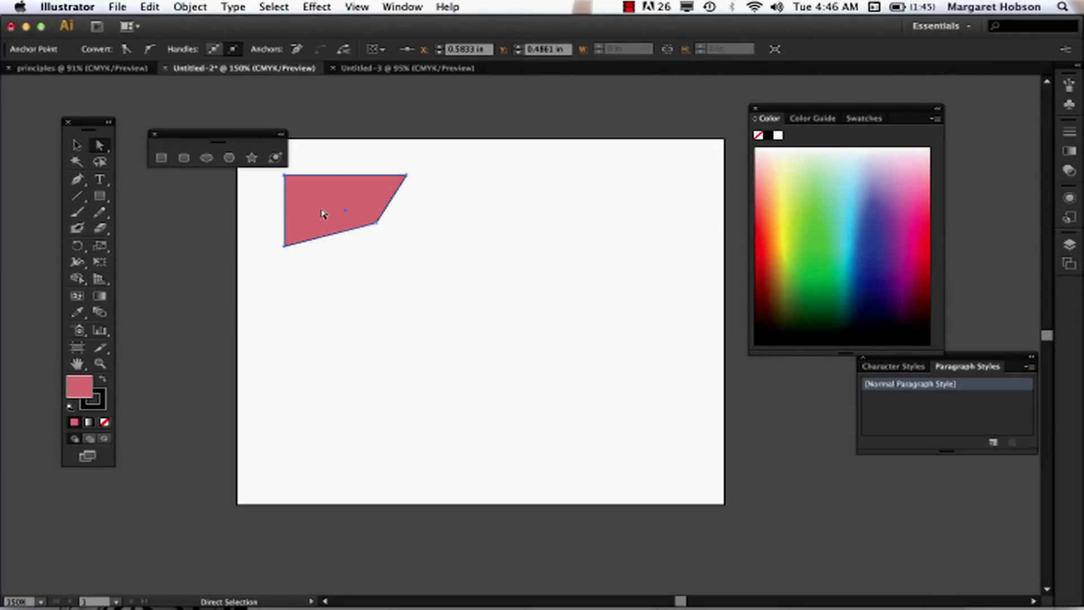
key("space")
left_click_drag(366, 264, 371, 271)
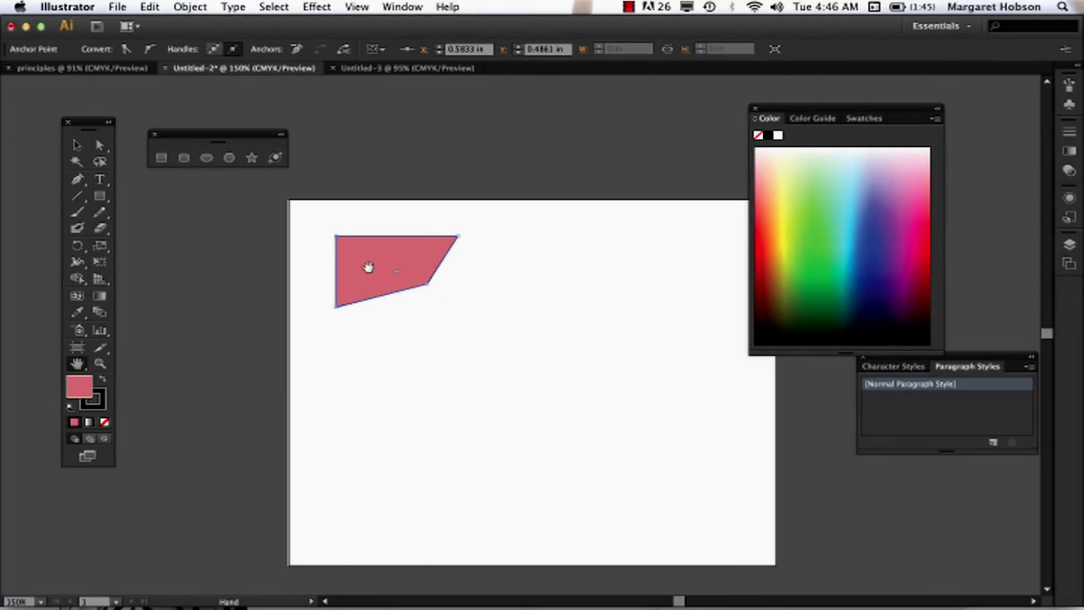
key("super+equal")
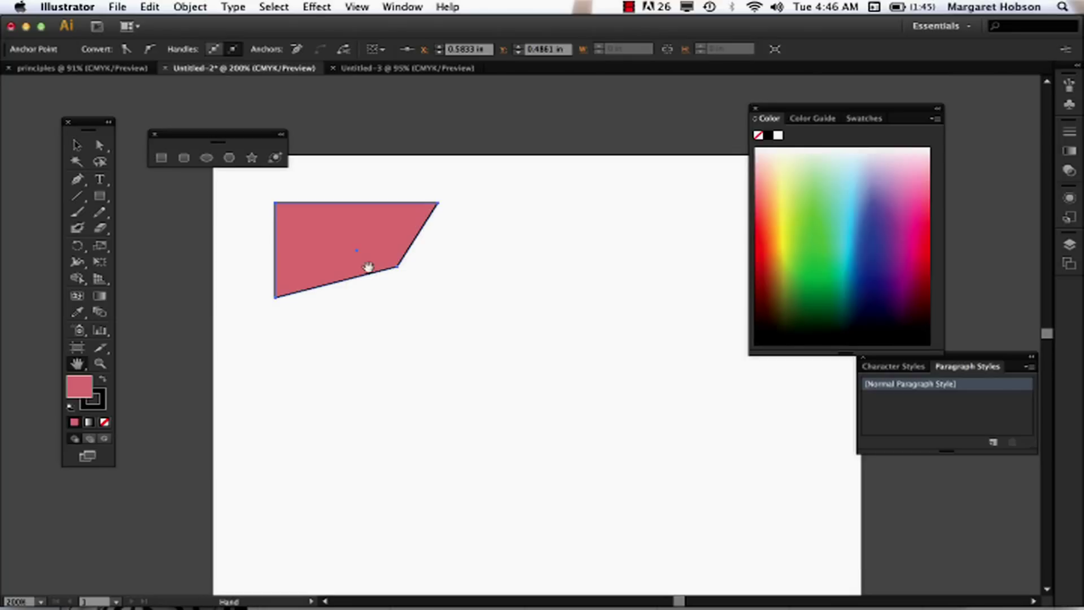
key("space")
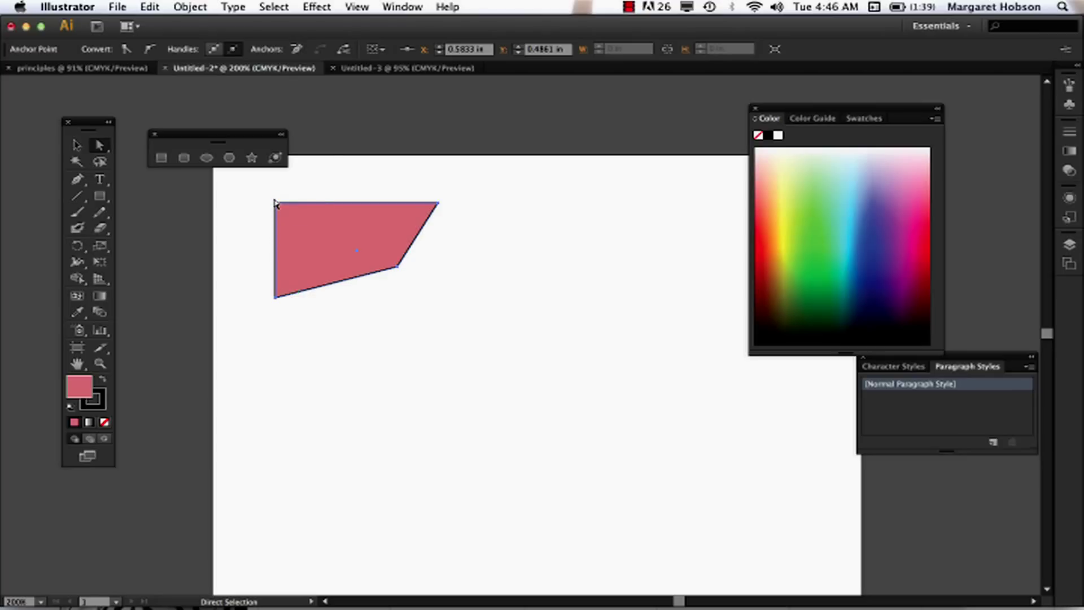
left_click_drag(276, 204, 299, 224)
left_click(376, 354)
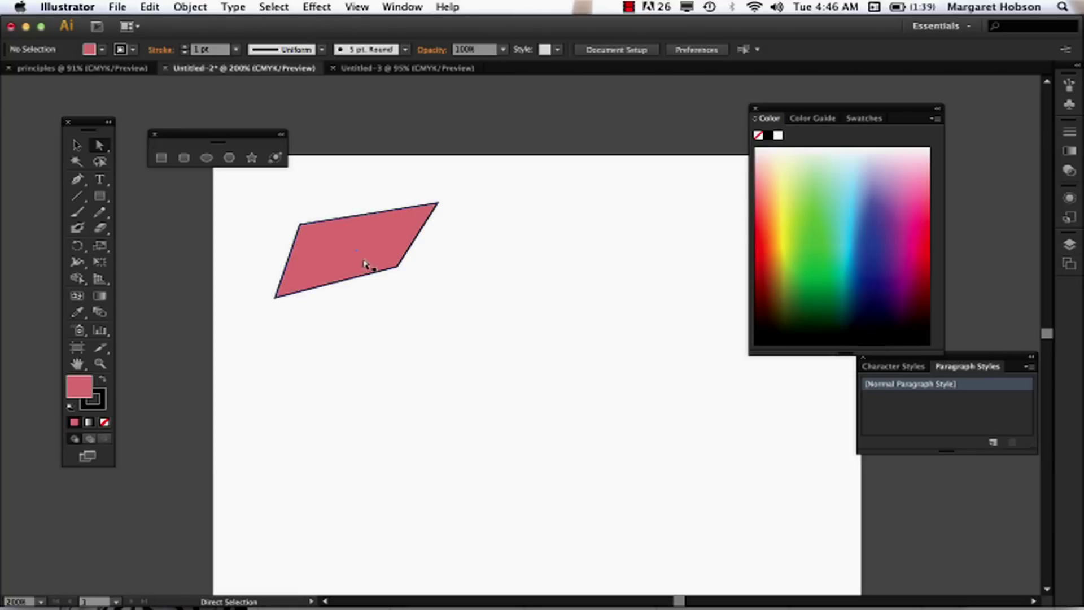
Move the entire reshaped quadrilateral closer to the artboard's upper-left corner with the Selection tool.
key("super+1")
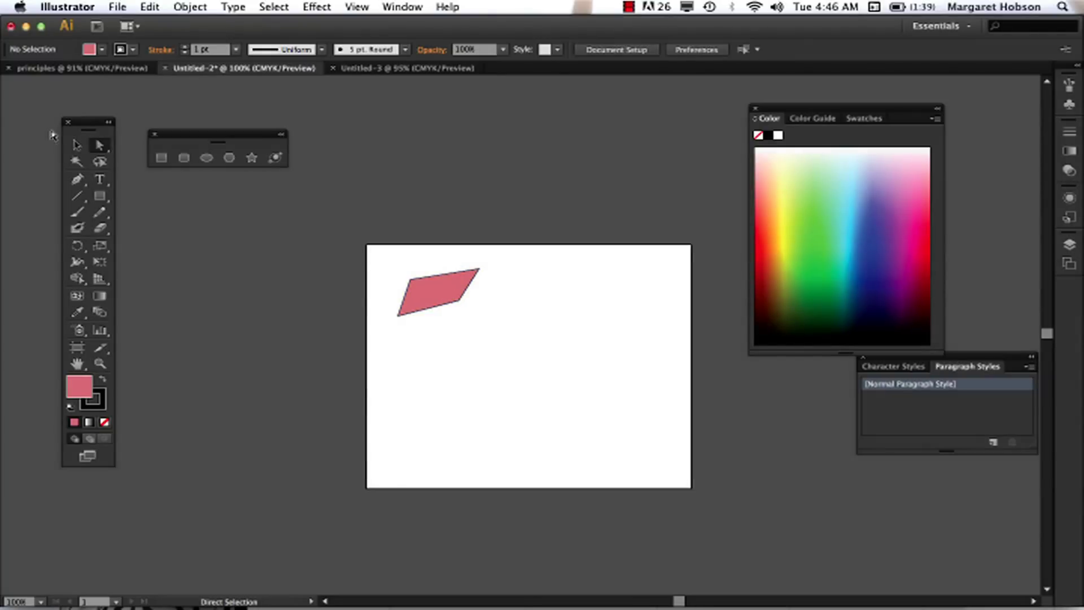
left_click(74, 145)
left_click_drag(418, 289, 401, 276)
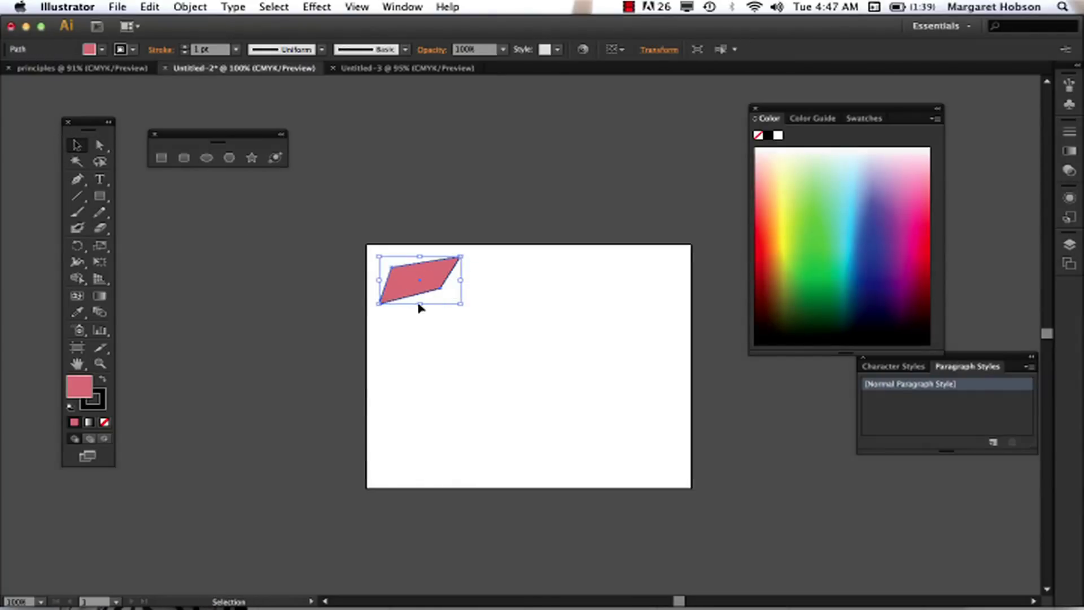
Copy the pink quadrilateral, paste the duplicate in front, and move it to the right of the original.
left_click(150, 7)
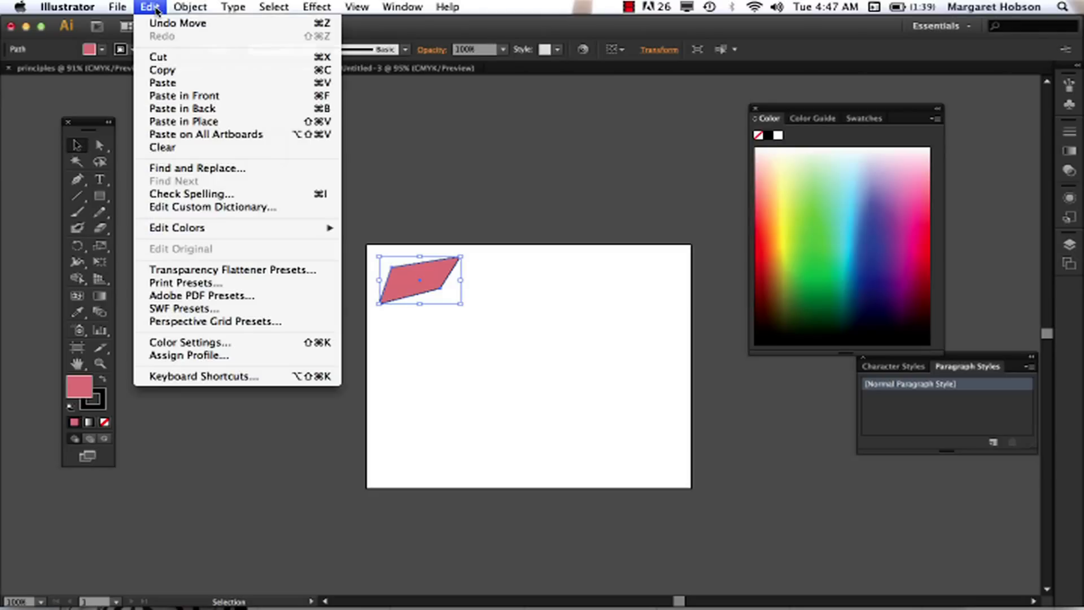
left_click(163, 70)
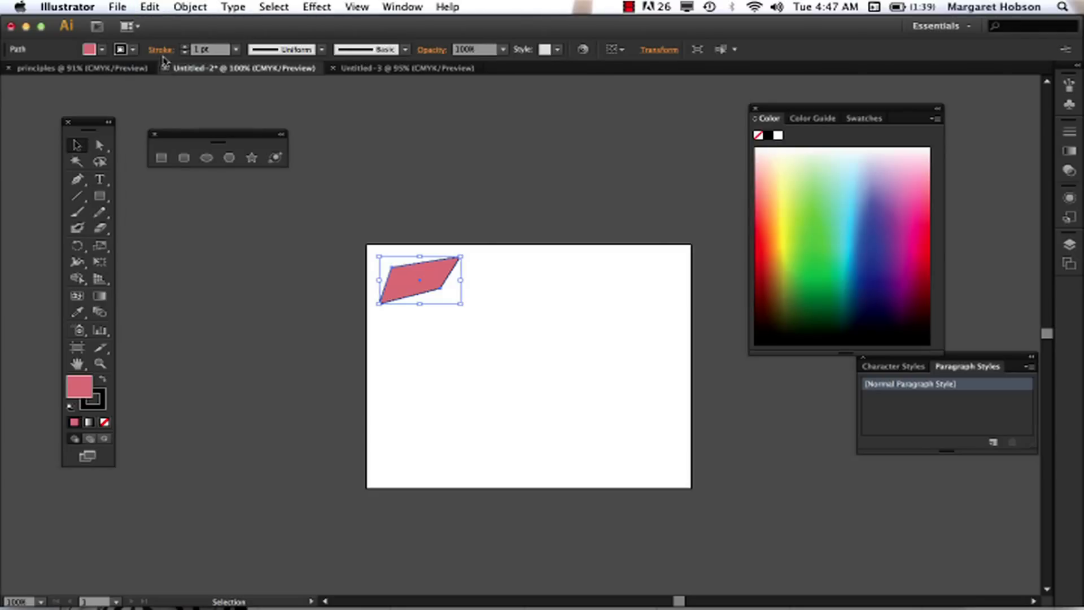
left_click(144, 7)
left_click(161, 100)
left_click_drag(400, 281, 481, 272)
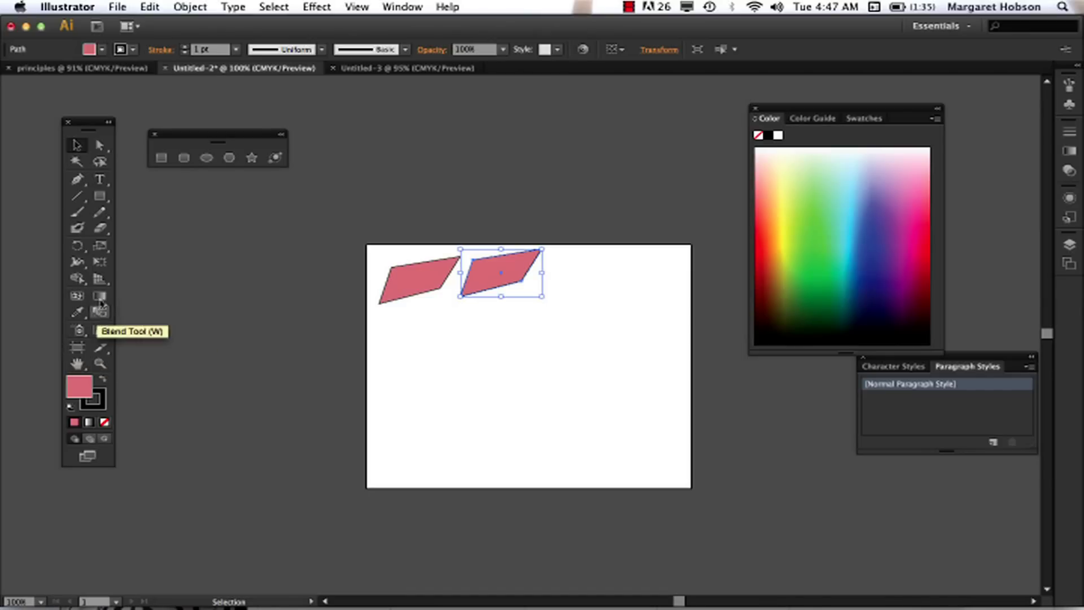
Rotate the duplicate quadrilateral clockwise to a steep upright angle with Free Transform and place it below the original.
left_click(99, 267)
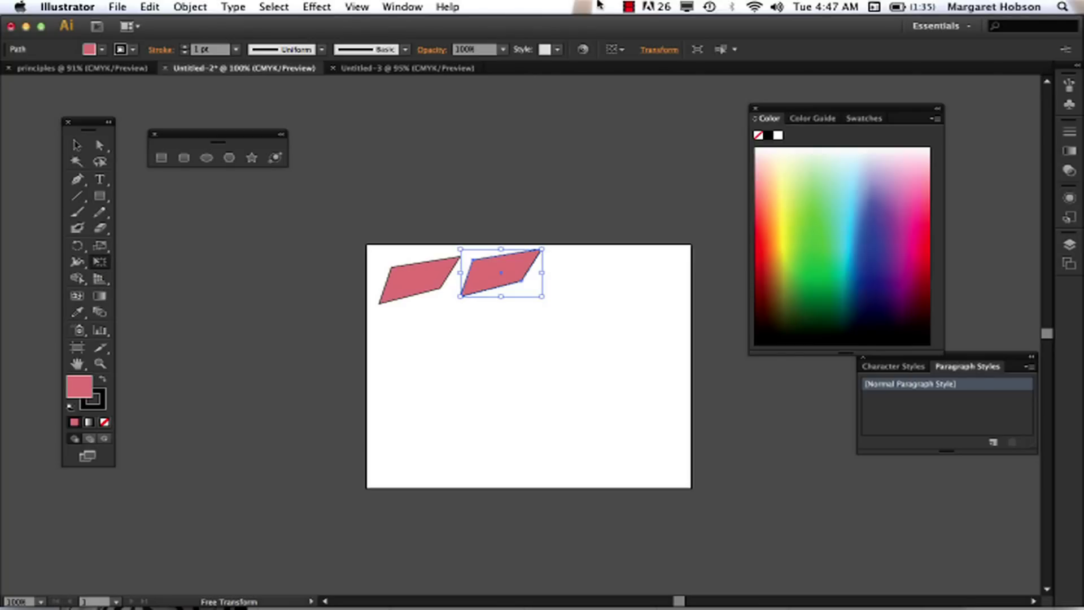
left_click(665, 55)
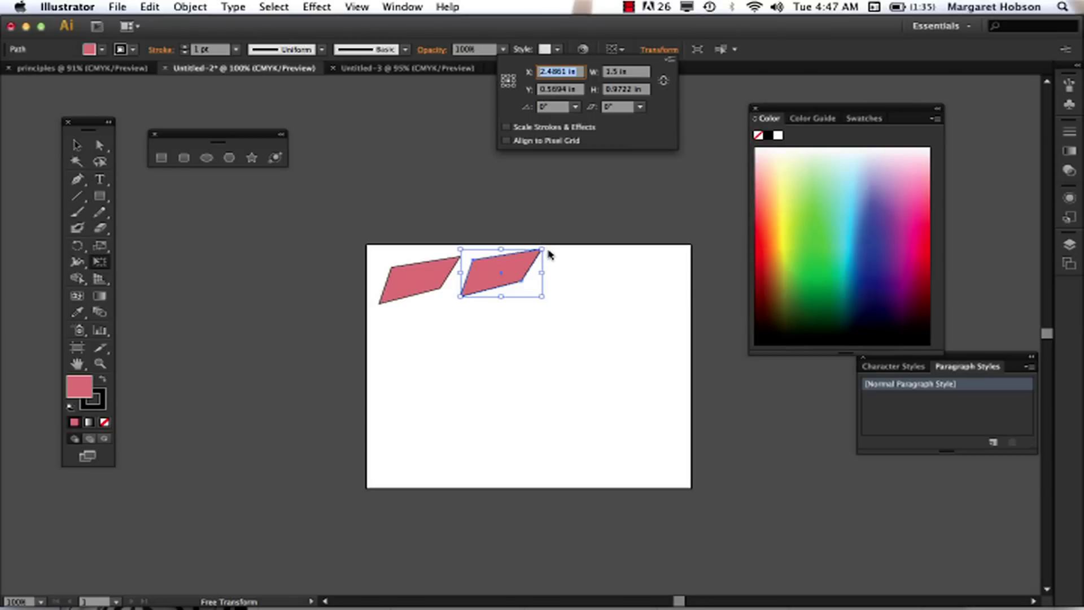
left_click(553, 210)
left_click_drag(549, 248, 522, 312)
left_click_drag(499, 253, 411, 330)
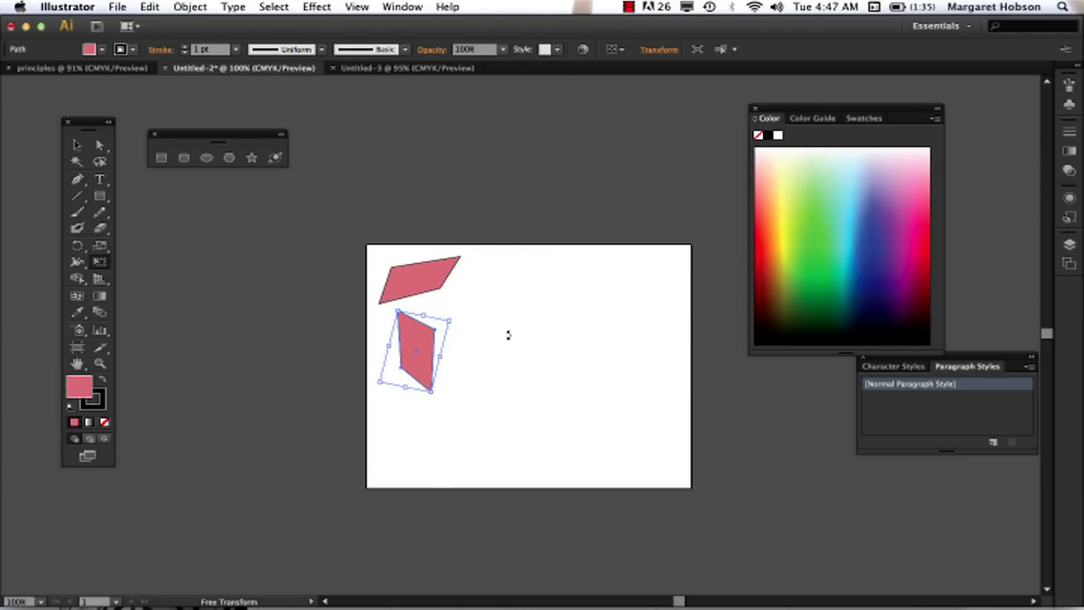
Shift the rotated quadrilateral slightly left with the Selection tool and deselect it.
left_click(77, 145)
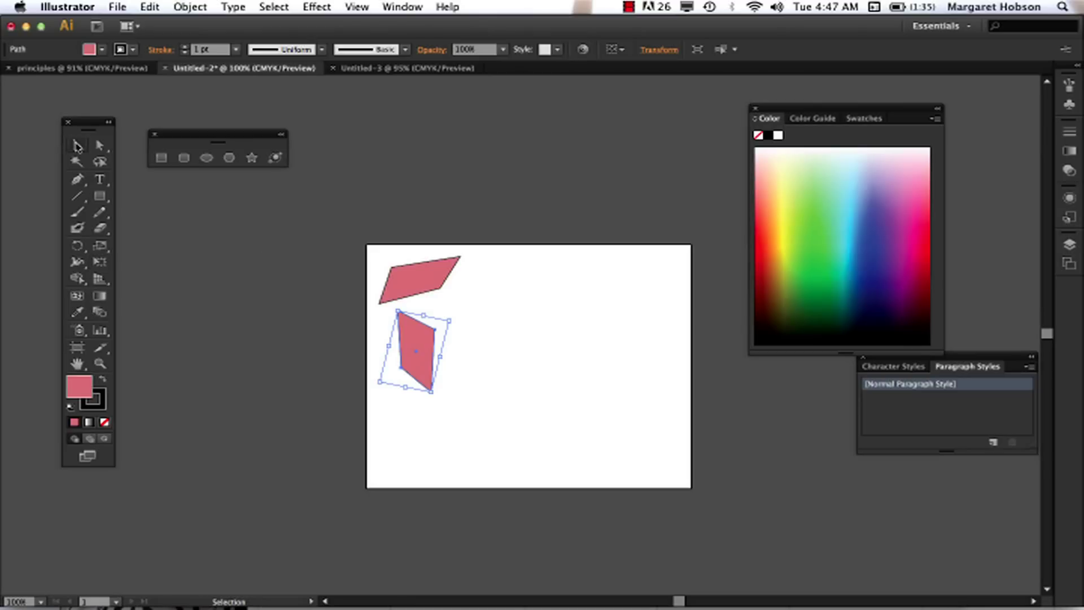
left_click(494, 337)
left_click_drag(402, 338, 394, 337)
left_click(533, 317)
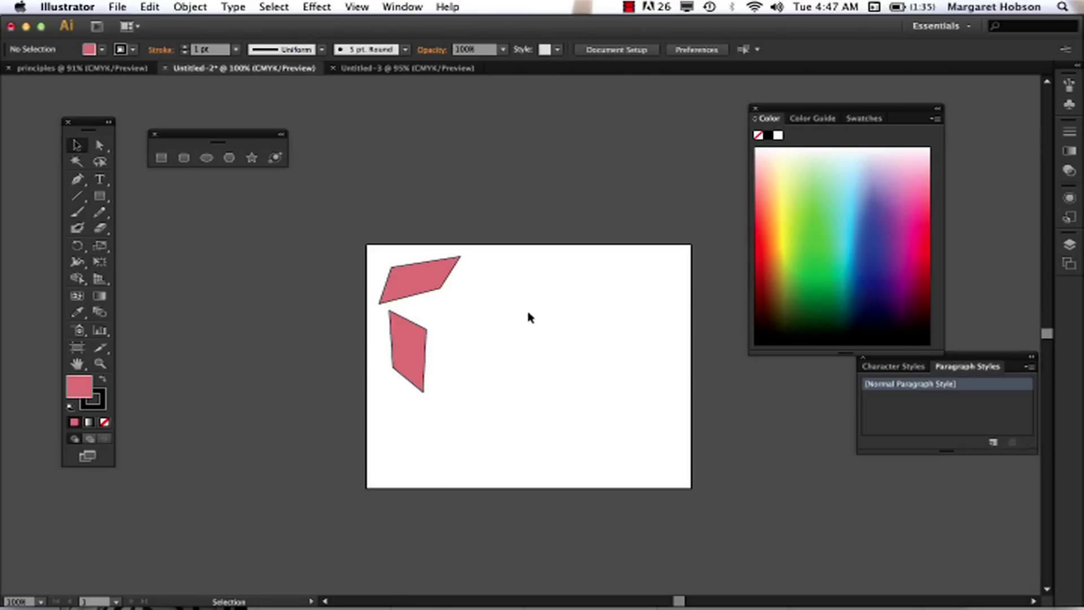
Draw a nearly circular ellipse with a bright red swatch fill to the right of the rotated quadrilateral, and move it slightly up.
left_click(206, 159)
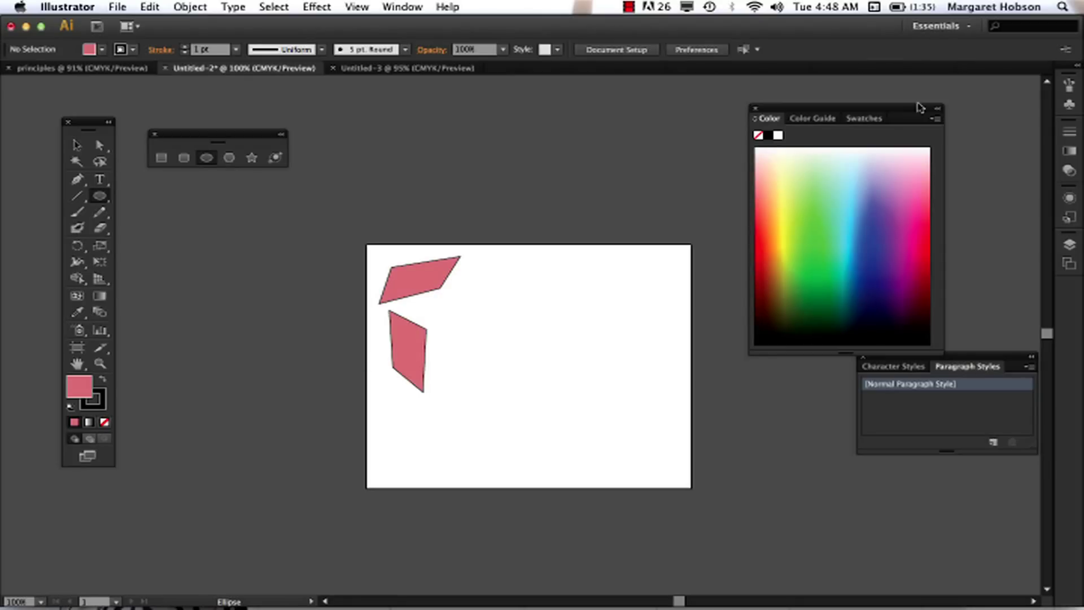
left_click(875, 120)
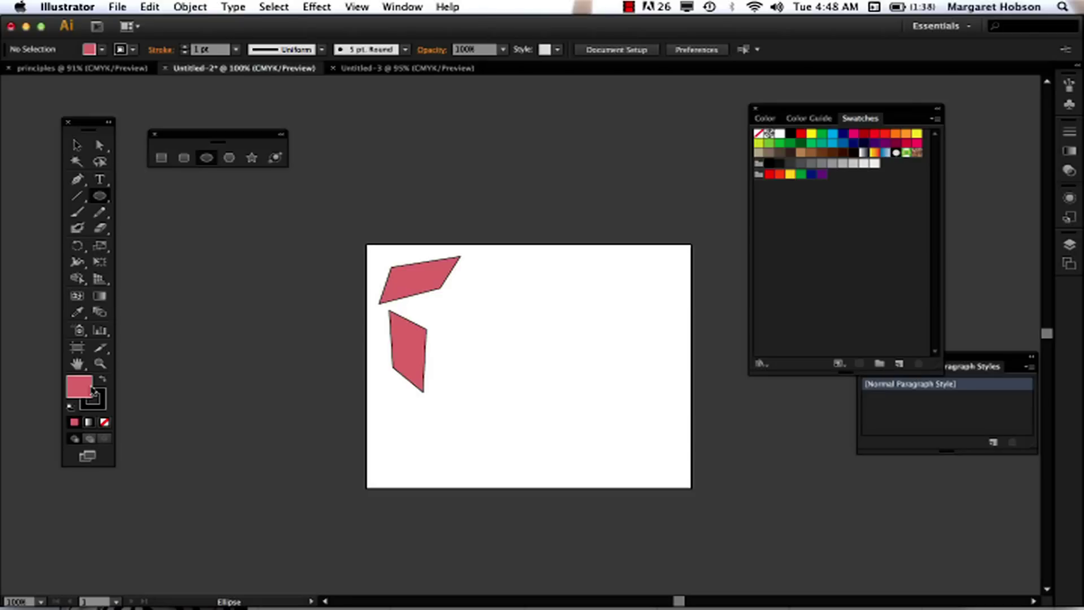
left_click(872, 135)
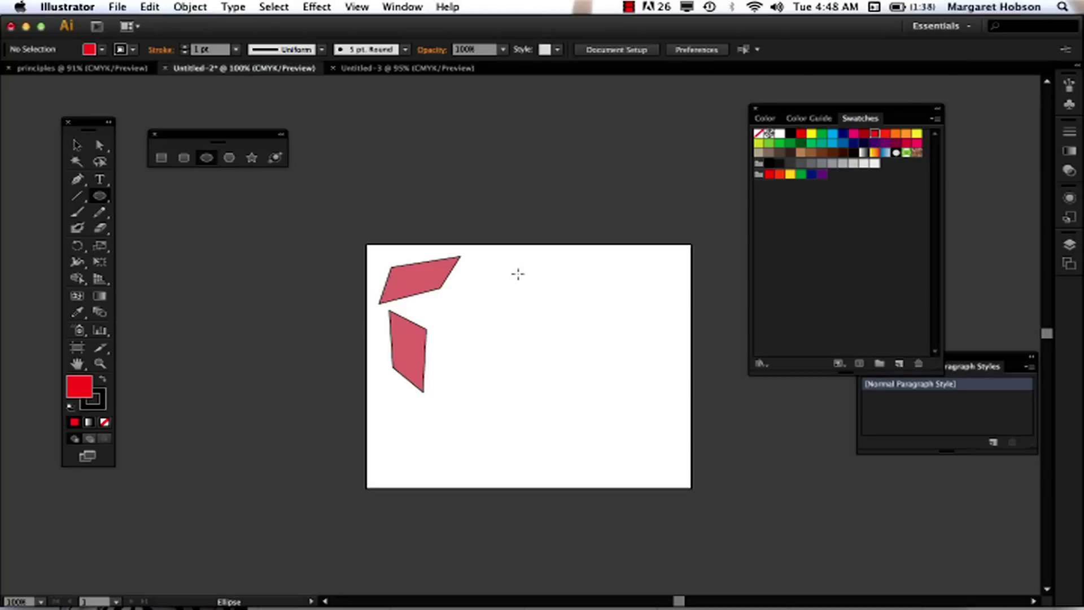
left_click_drag(445, 305, 520, 355)
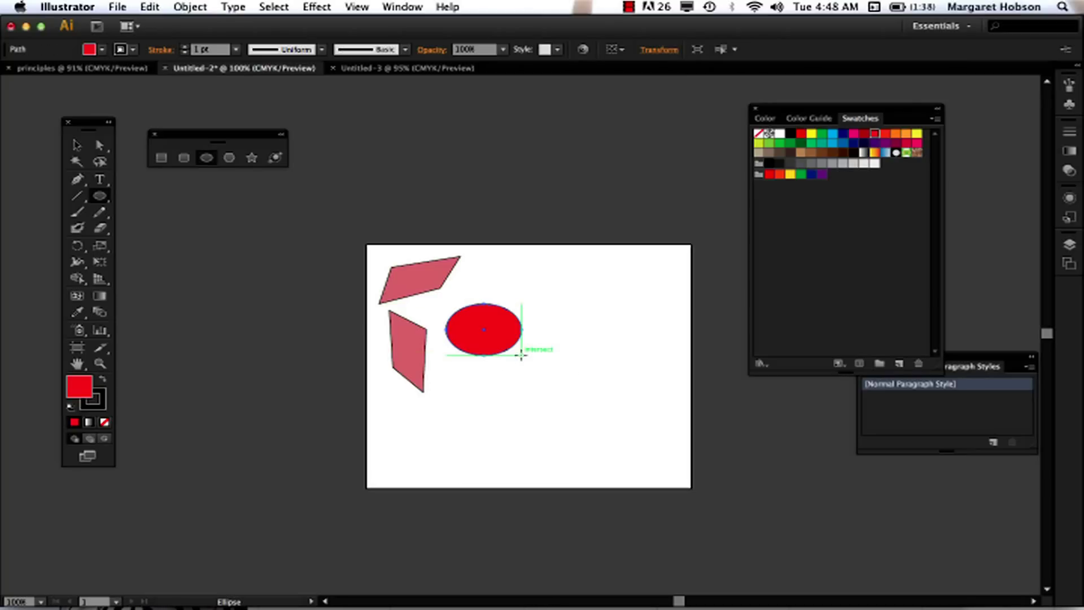
key("ctrl+z")
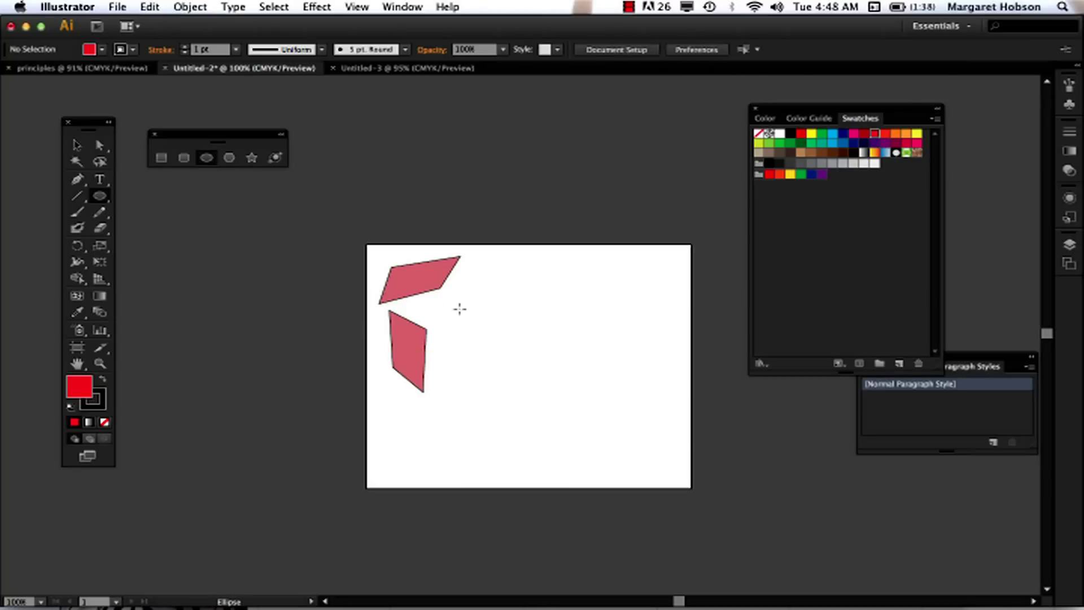
left_click_drag(445, 310, 507, 363)
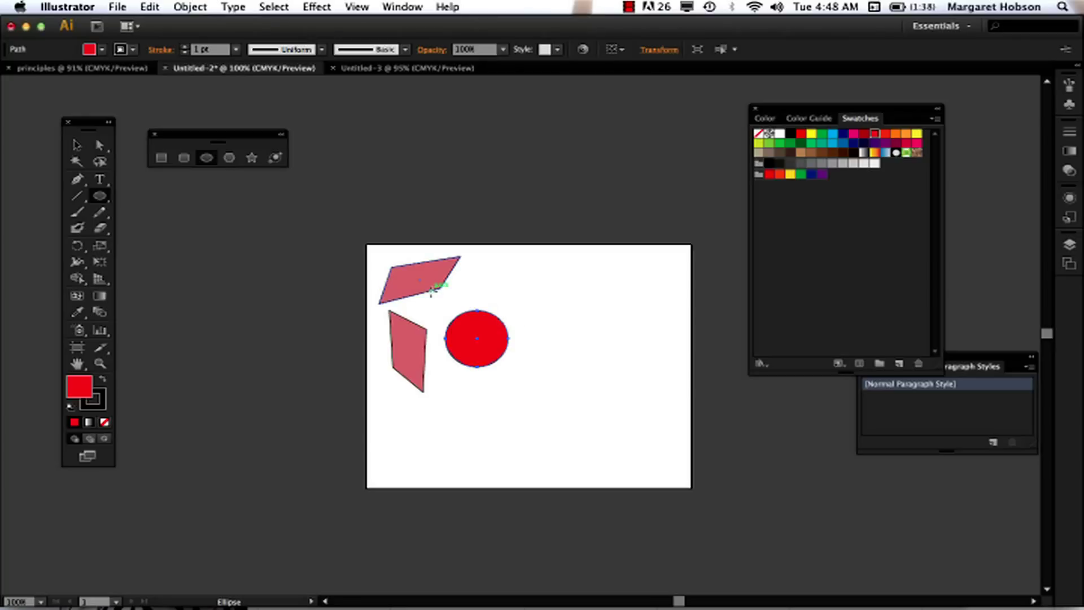
left_click(78, 144)
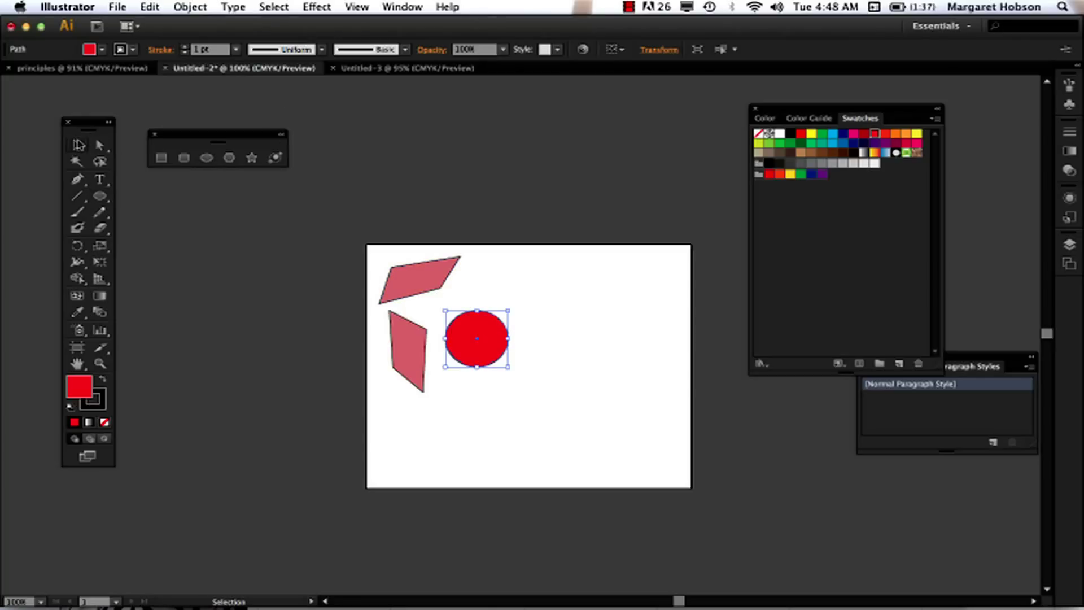
left_click_drag(476, 321, 476, 302)
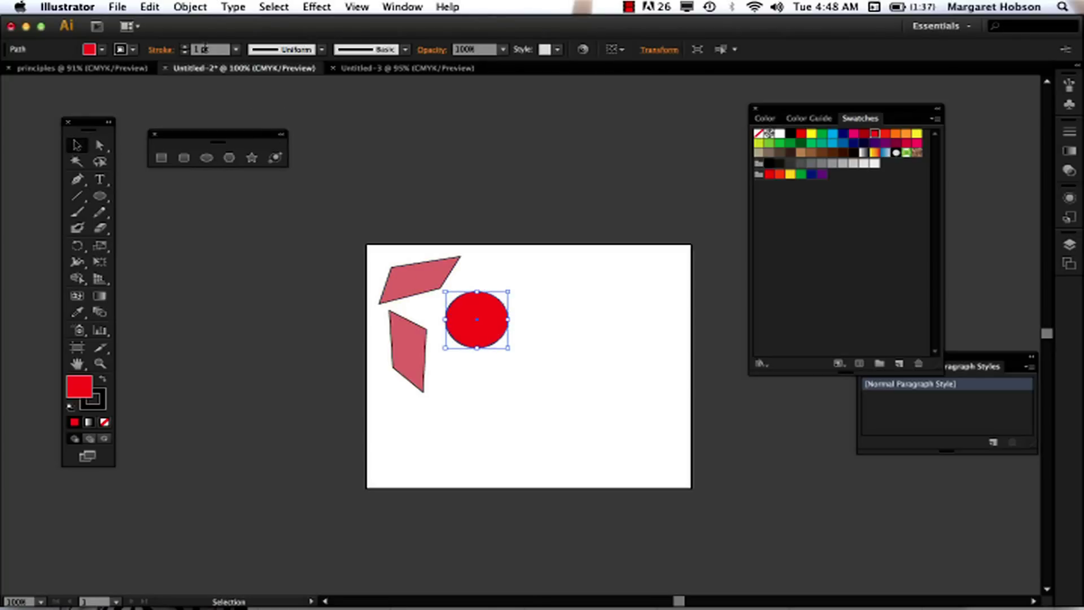
Increase the red circle's stroke weight to 4 pt.
left_click(185, 48)
left_click(186, 48)
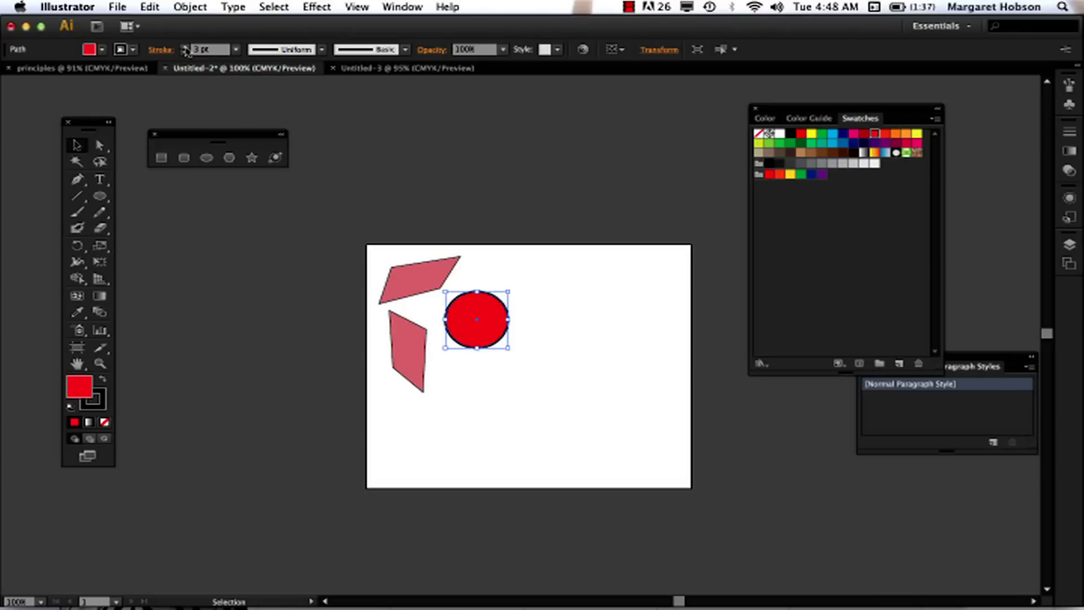
left_click(185, 48)
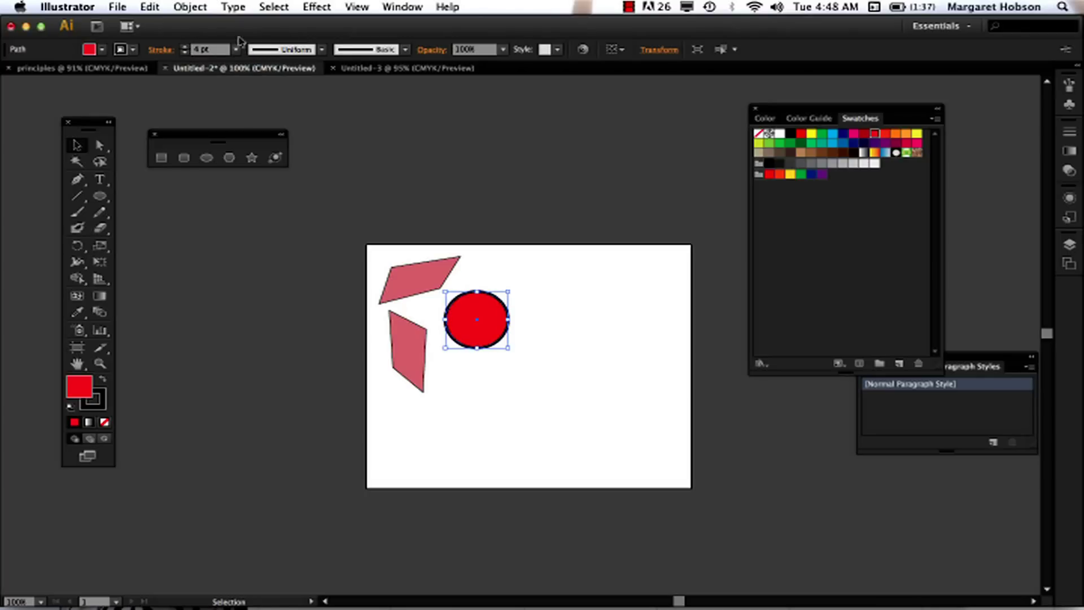
Apply the rough charcoal-like brush definition to the red circle's outline and deselect it.
left_click(406, 50)
left_click(319, 79)
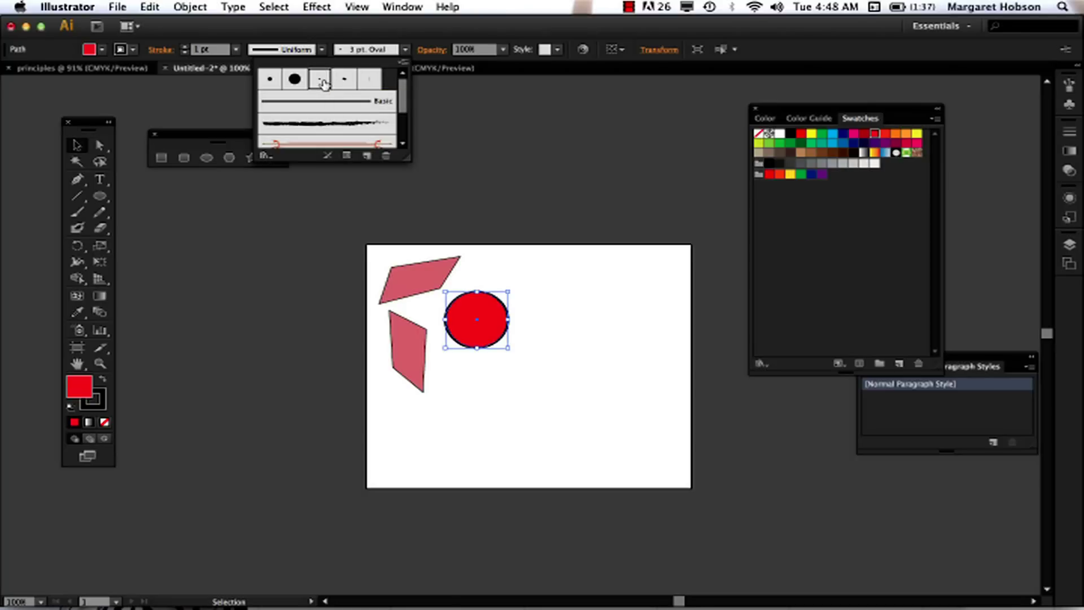
left_click(349, 83)
left_click(361, 123)
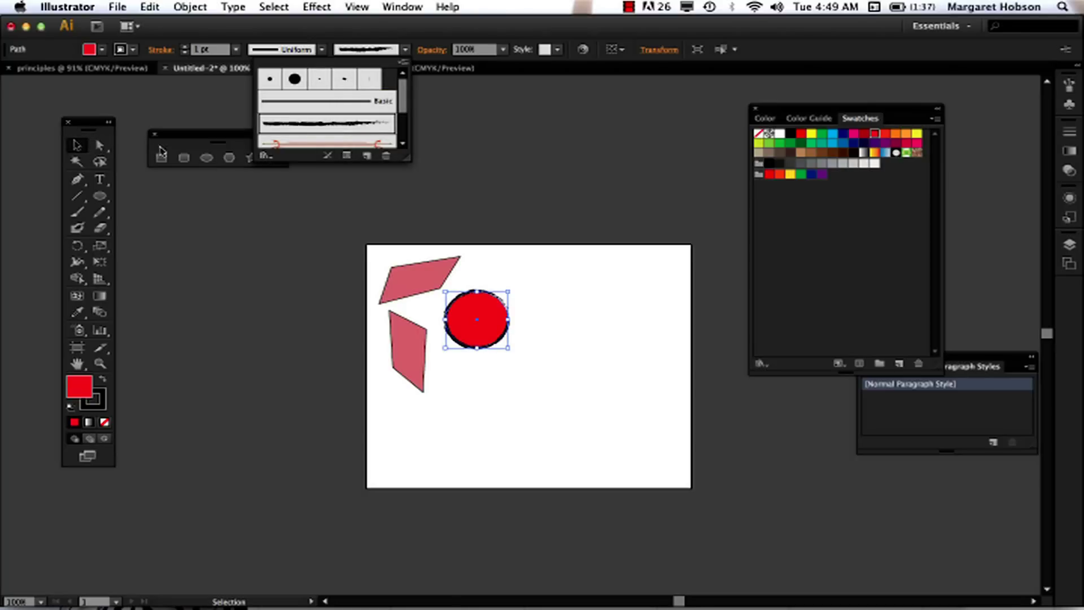
left_click(520, 179)
left_click(498, 388)
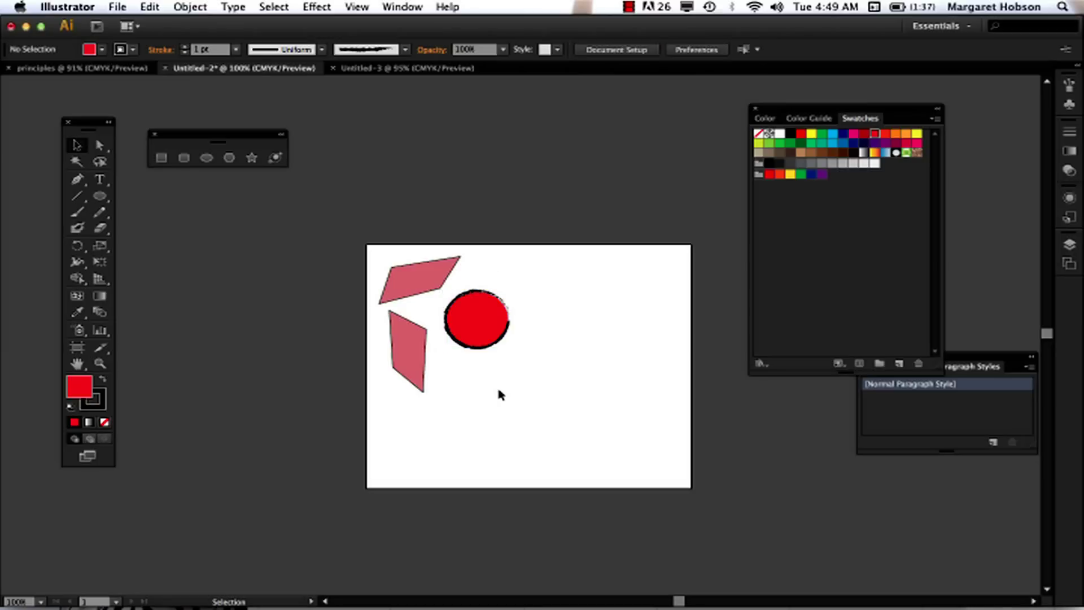
Move the red circle slightly left, closer to the quadrilaterals, and clear the selection.
left_click_drag(473, 321, 463, 320)
left_click(403, 347)
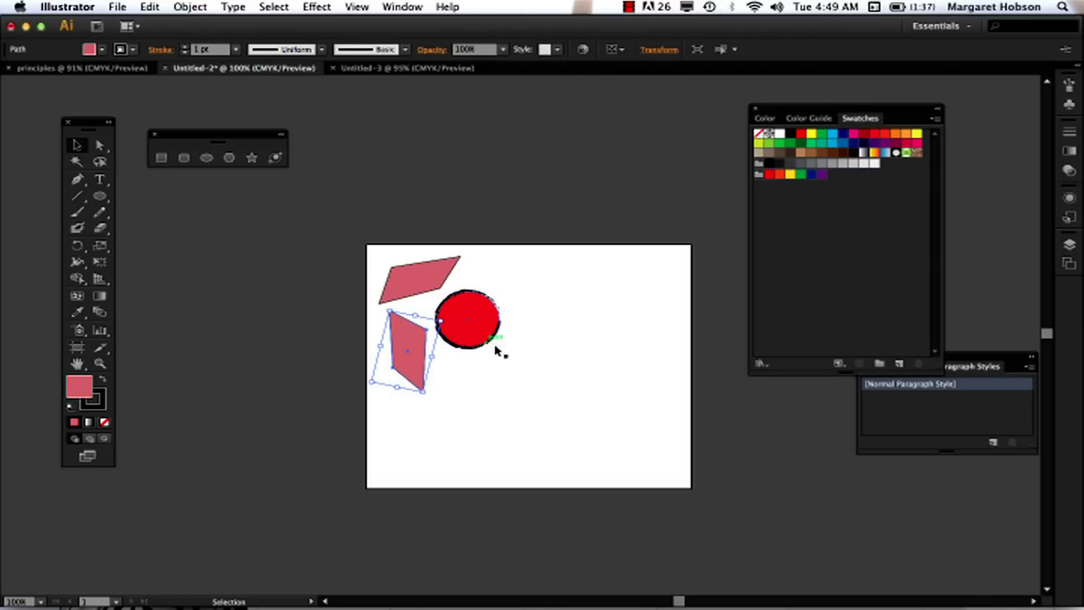
left_click(556, 383)
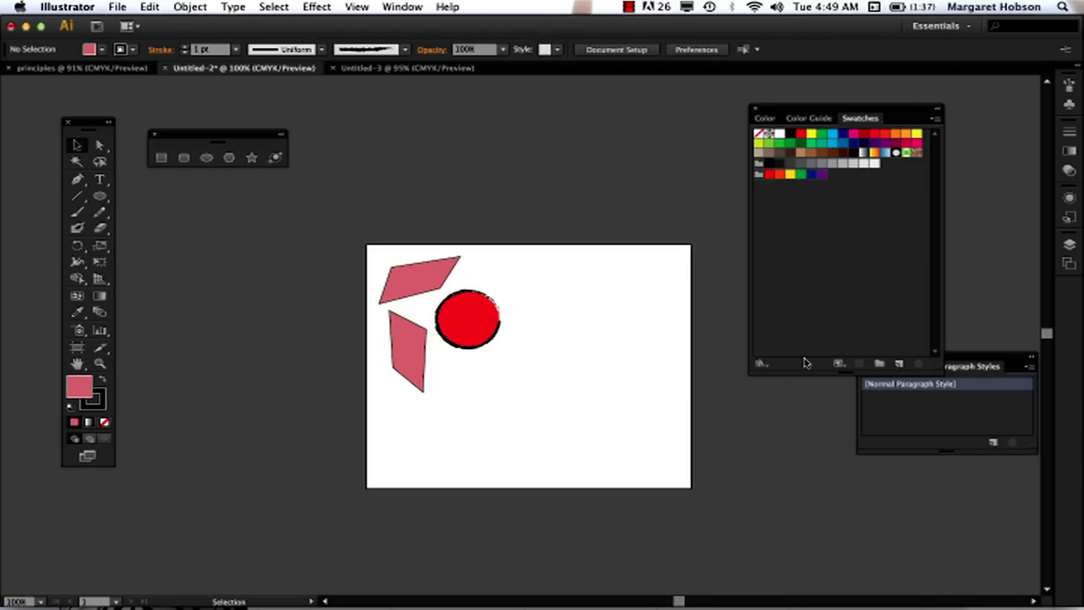
Load the Ice Cream swatch library from Foods, add its green, yellow and coral group to the document swatches, and park the library below them.
left_click(762, 364)
mouse_move(775, 408)
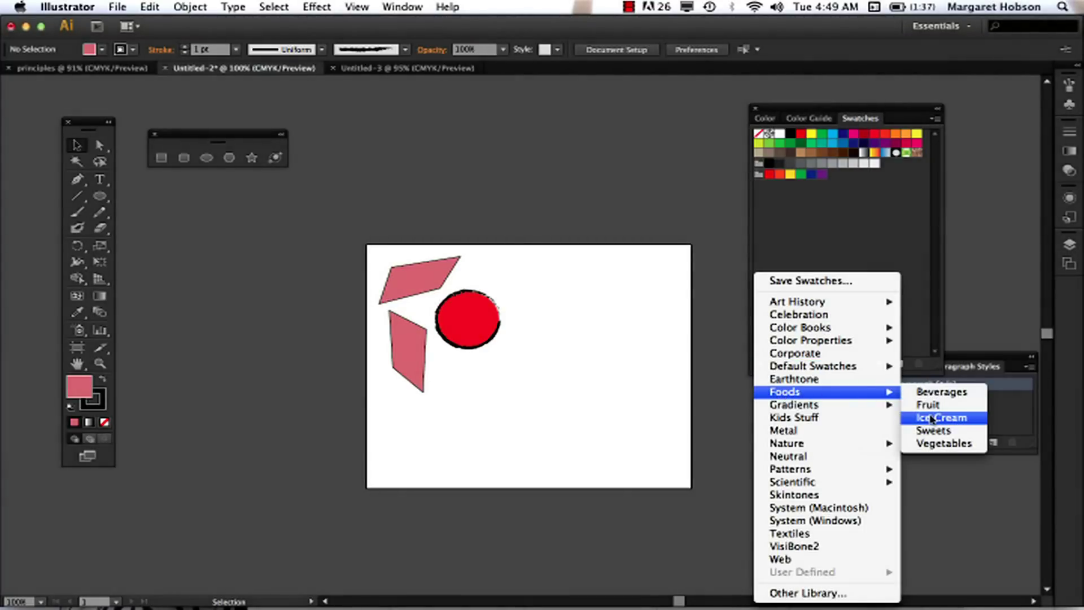
left_click(932, 417)
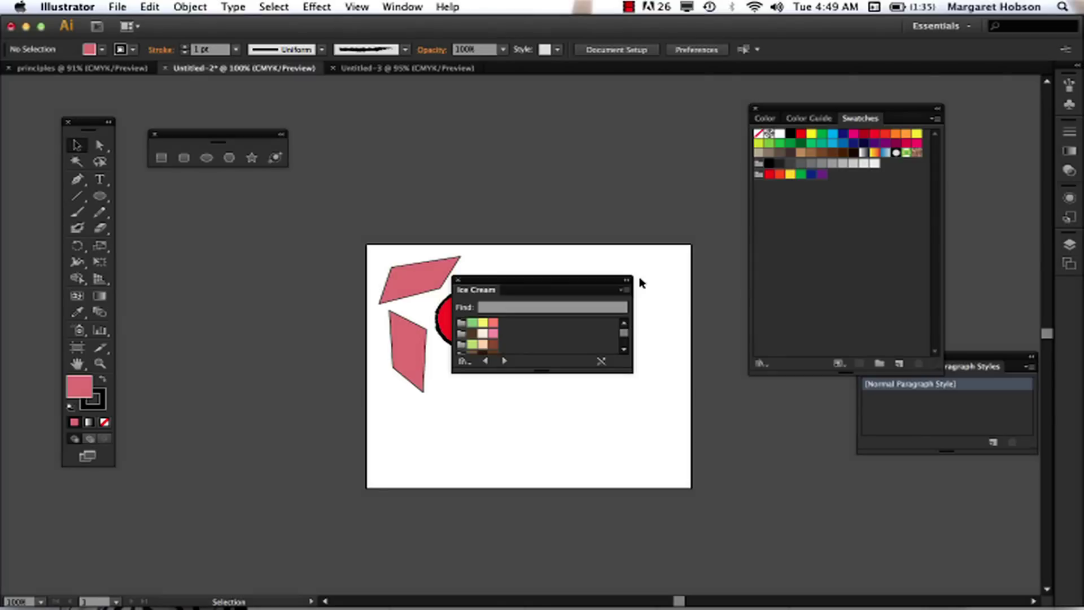
left_click_drag(461, 326, 768, 195)
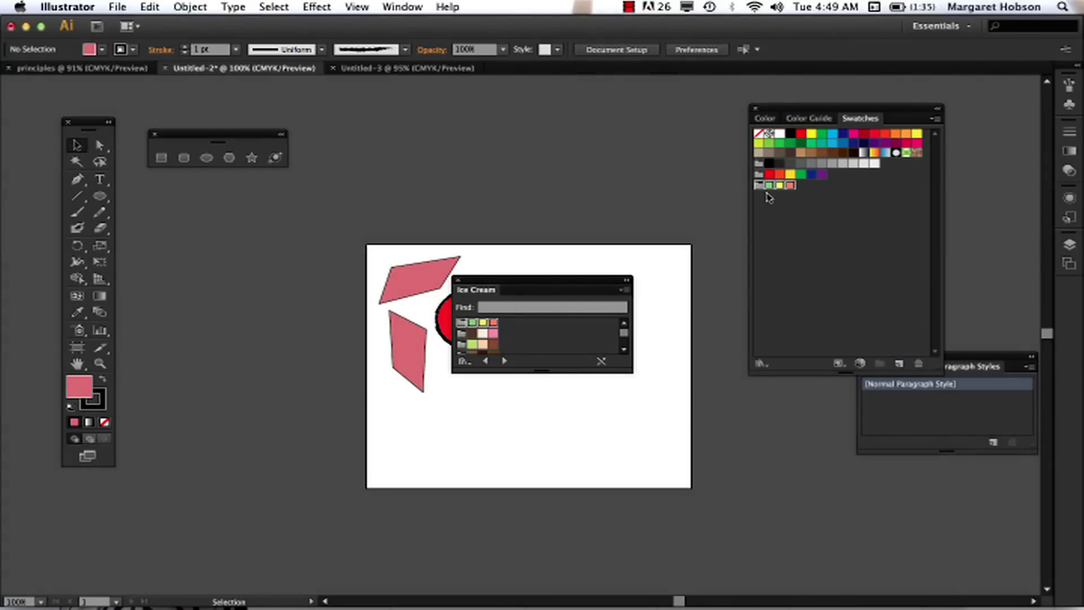
left_click_drag(537, 280, 836, 420)
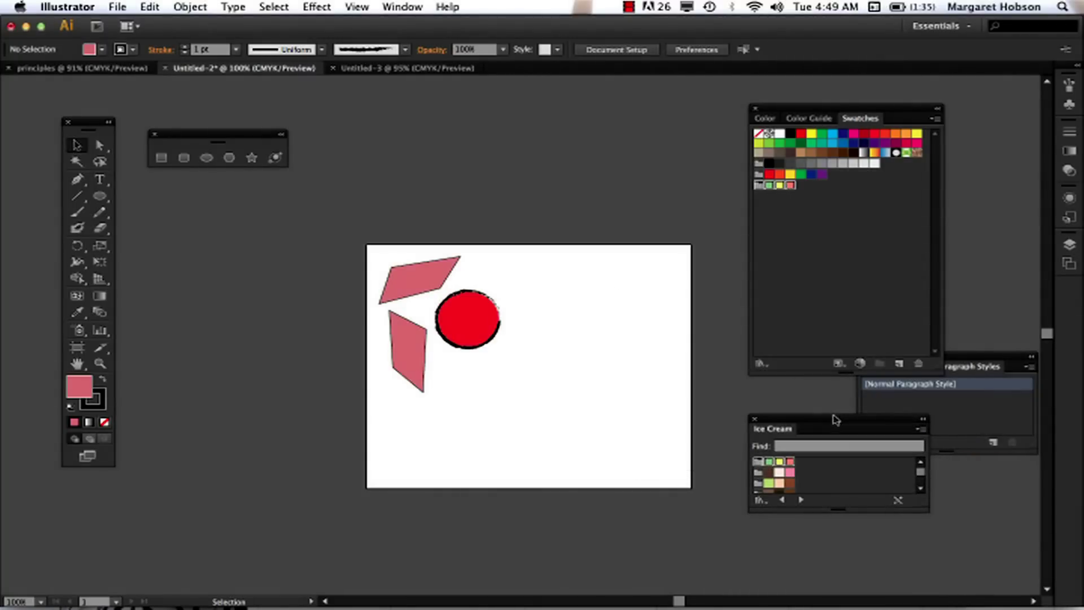
left_click(540, 338)
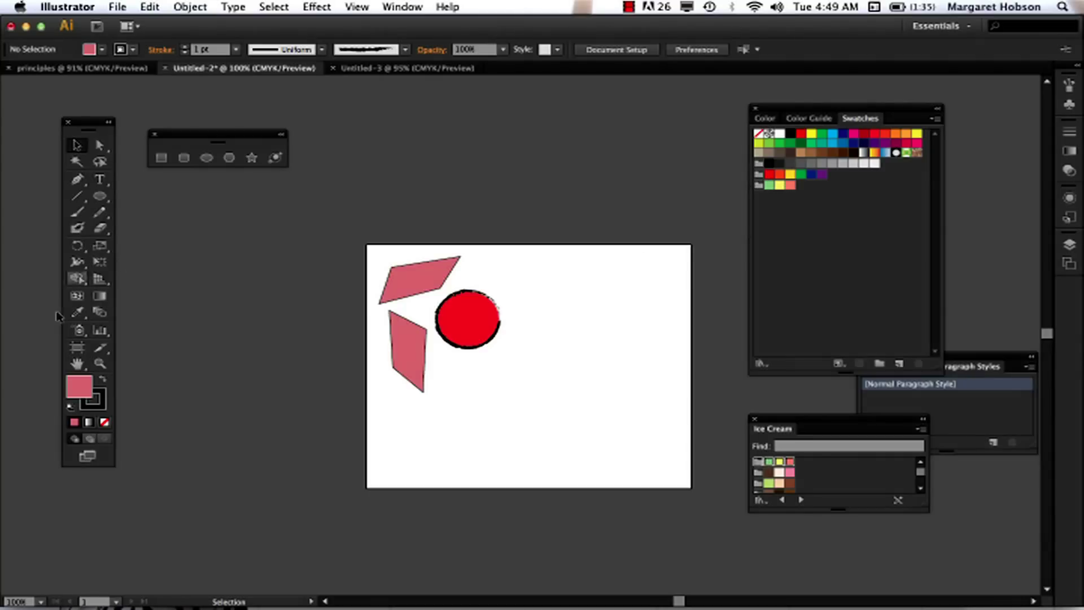
Fill the circle with the yellow swatch C=2 M=0 Y=65 K=0 from the added color group.
left_click(412, 281)
left_click(473, 327)
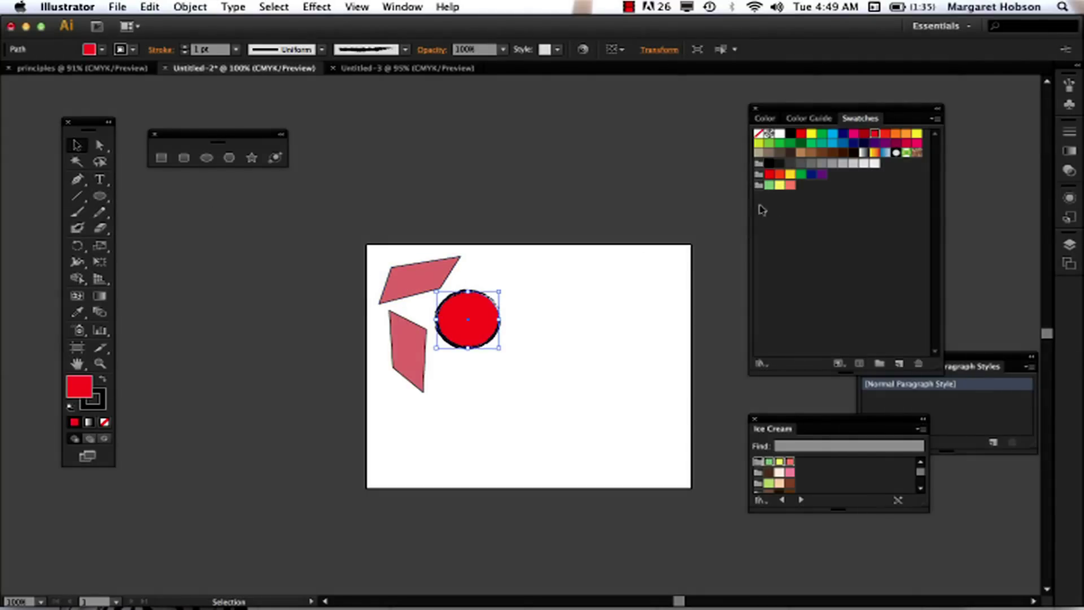
left_click(778, 186)
left_click(778, 187)
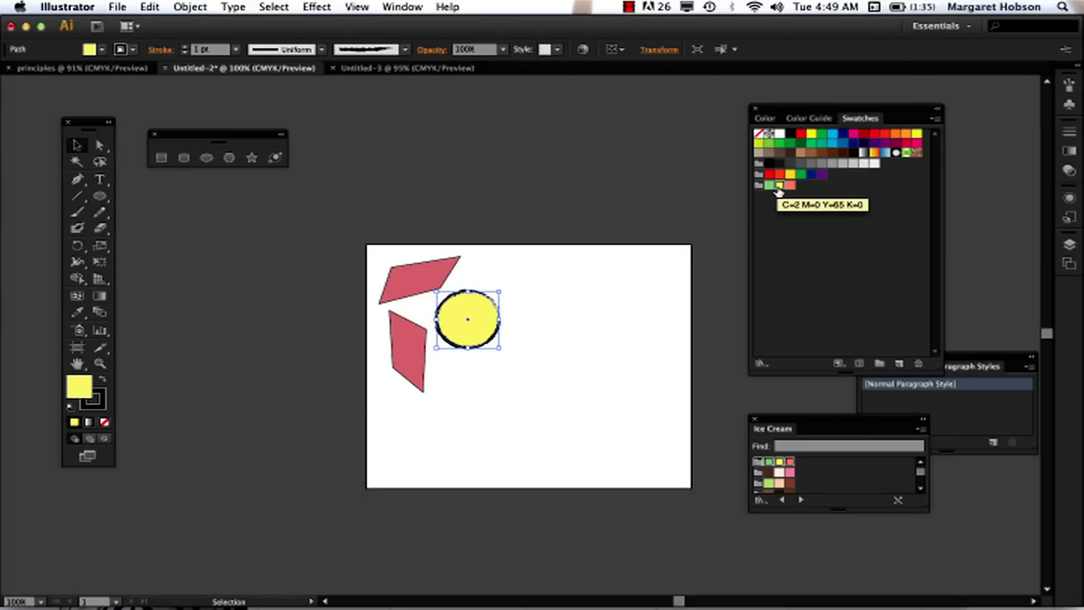
Fill both quadrilaterals with the light green swatch from the added color group.
left_click(418, 286)
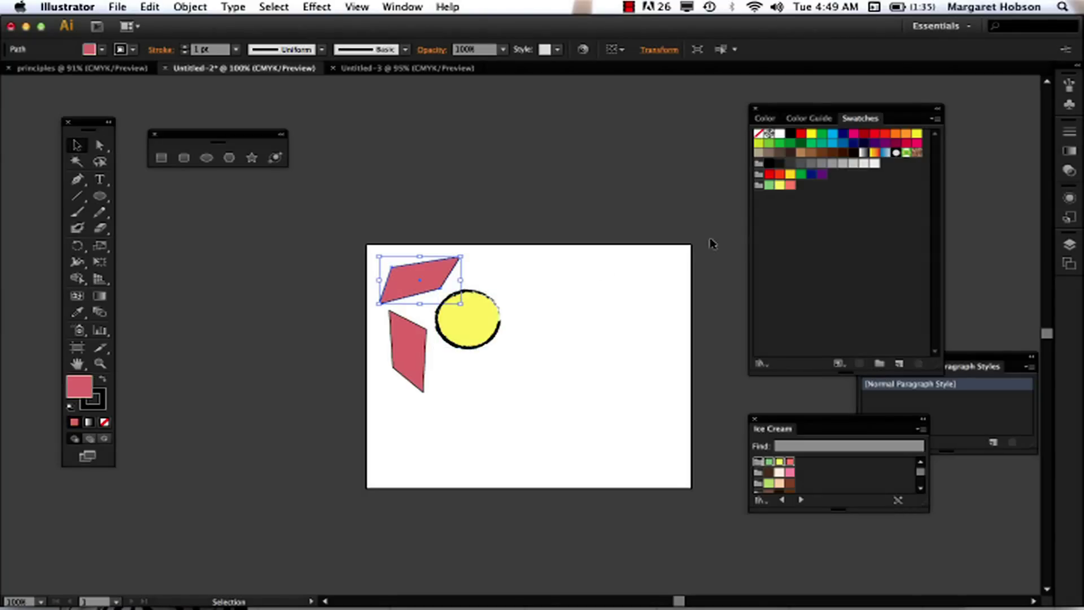
left_click(769, 185)
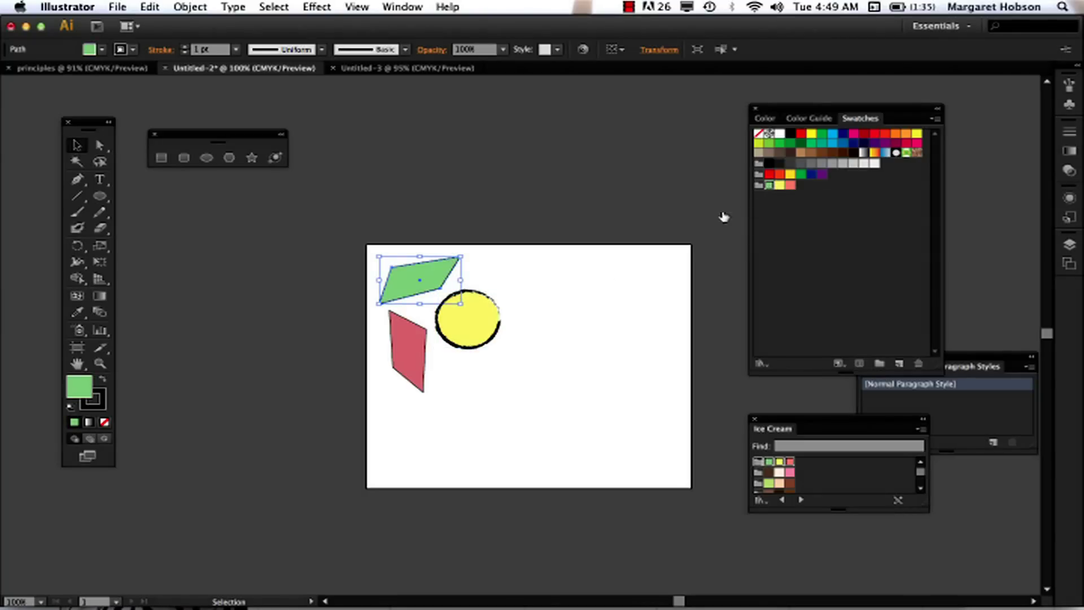
left_click(403, 365)
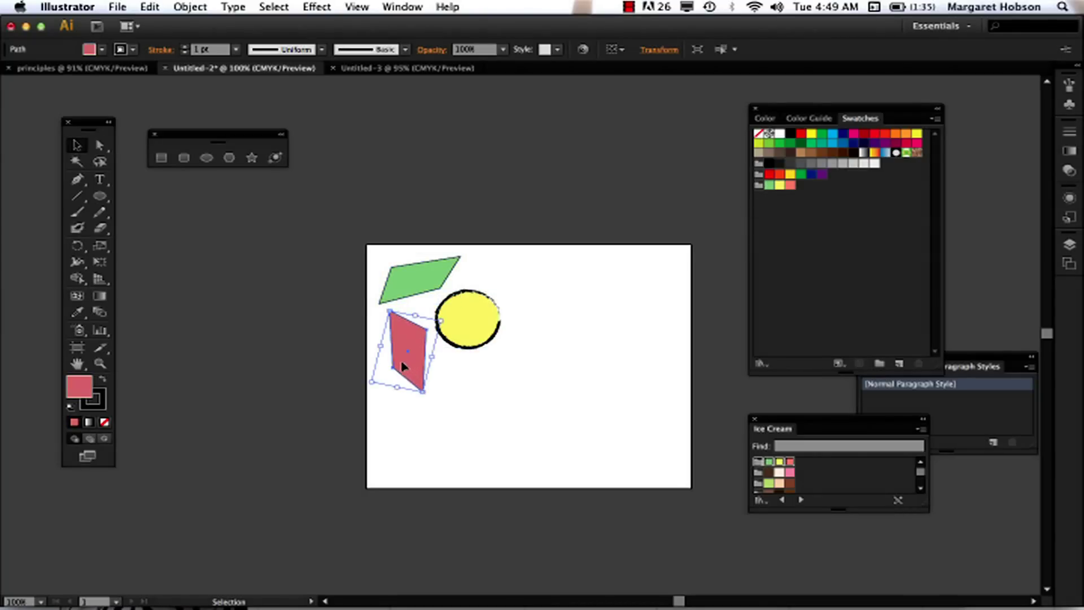
left_click(768, 186)
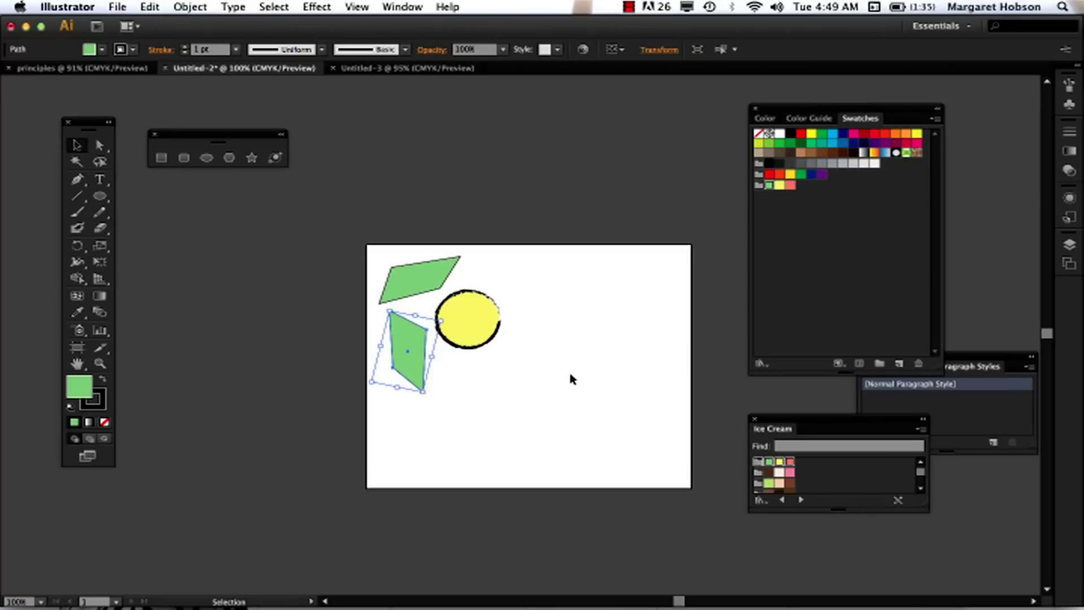
Apply the rough charcoal-style brush, matching the circle's outline, to the strokes of both green quadrilaterals and clear the selection.
left_click(406, 50)
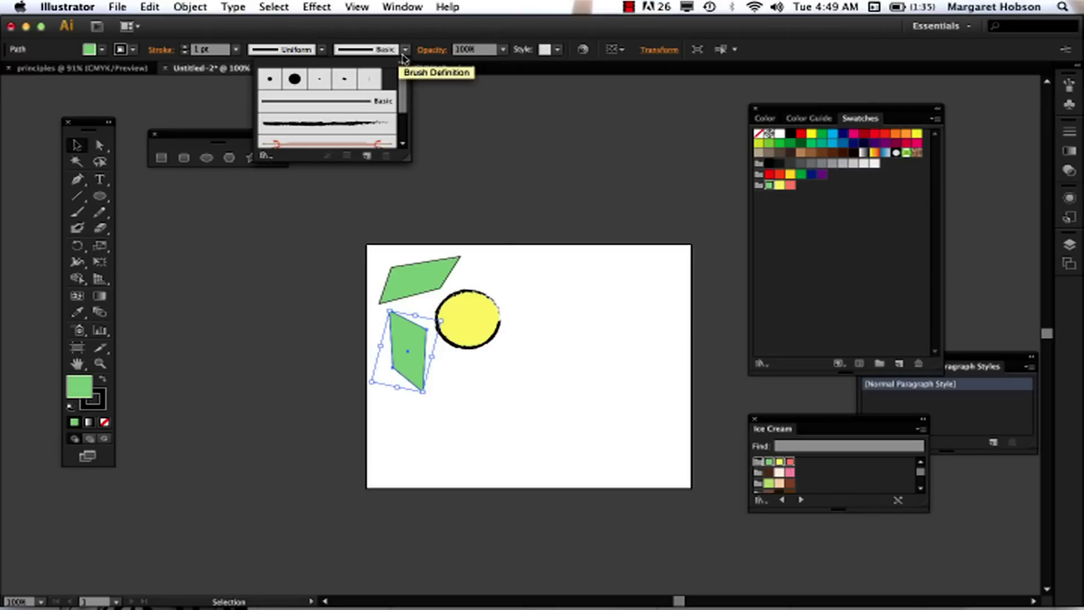
left_click(343, 122)
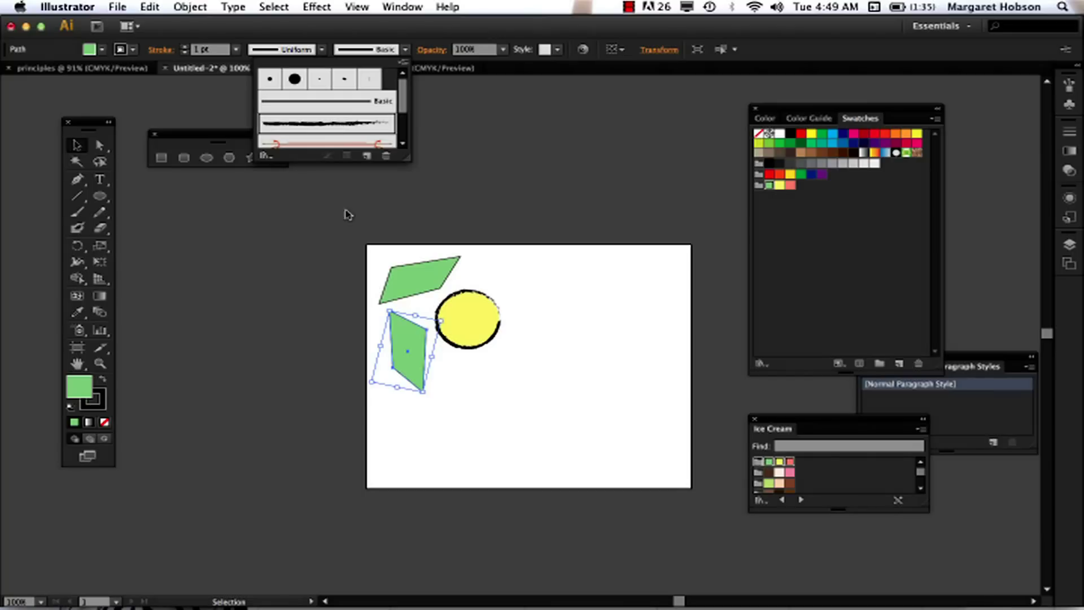
left_click(328, 125)
left_click(419, 265)
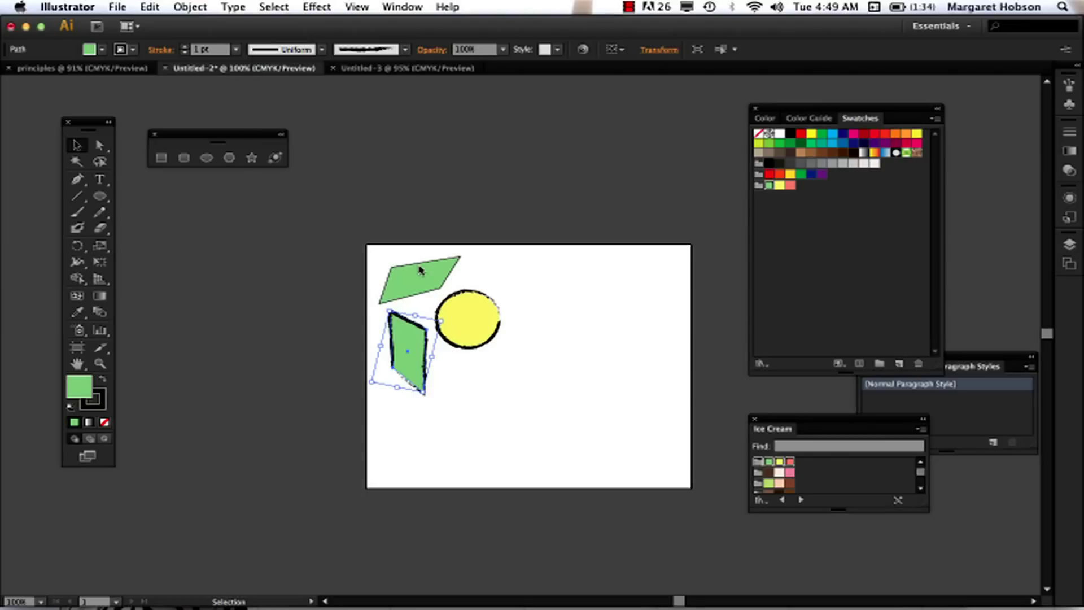
left_click(419, 278)
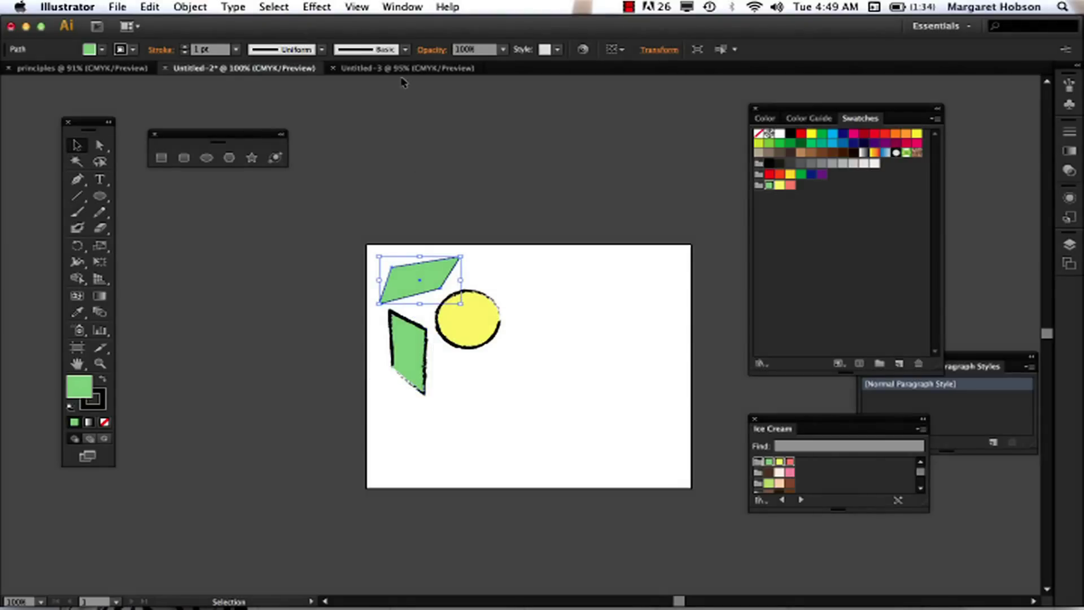
left_click(404, 50)
left_click(366, 128)
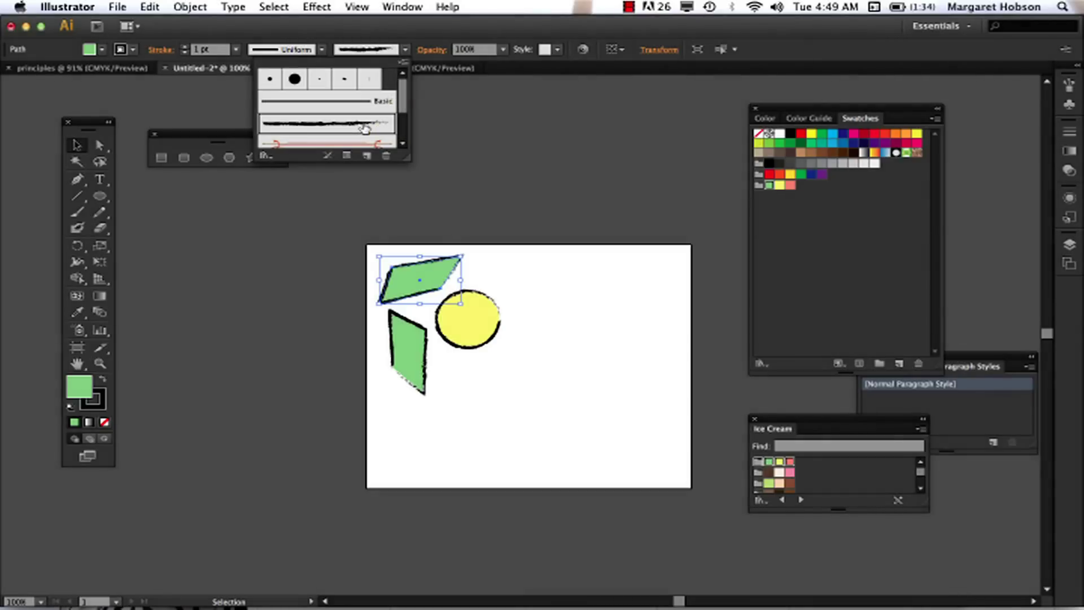
left_click(551, 333)
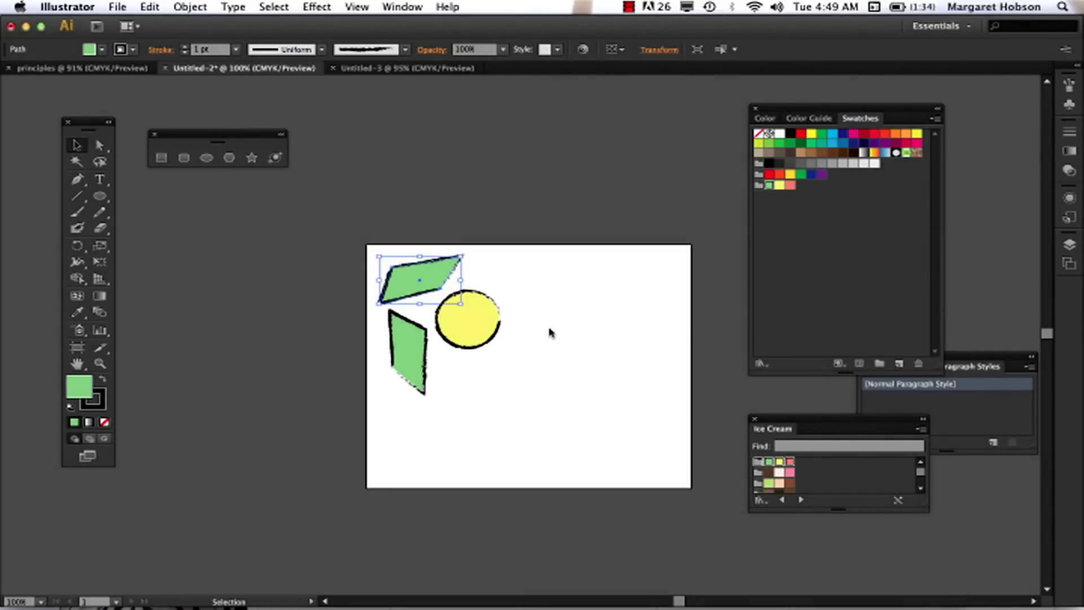
left_click(500, 412)
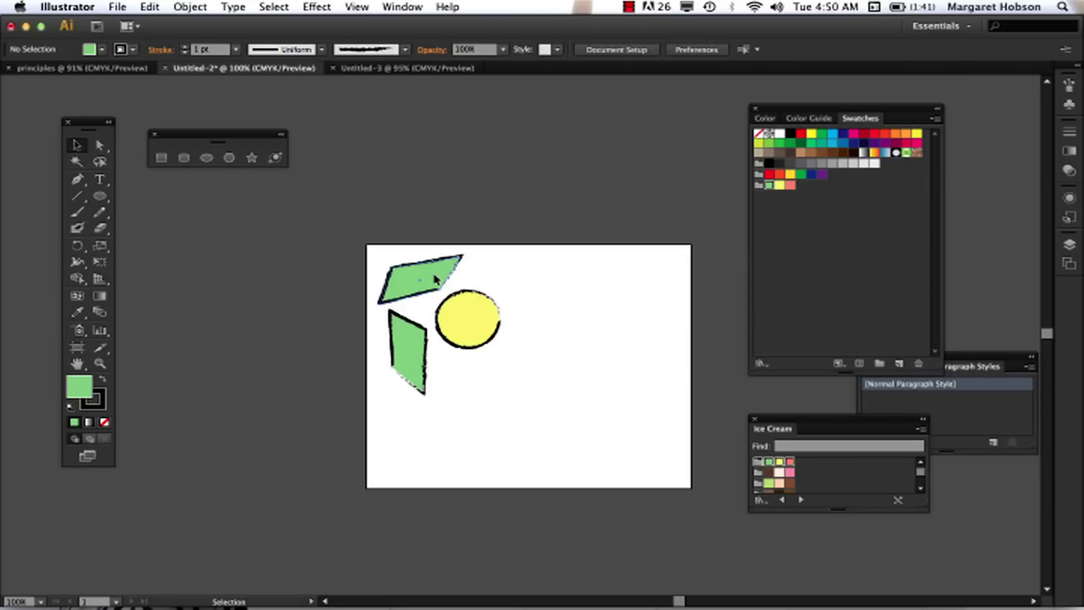
Group the two green quadrilaterals and the yellow circle into one object, and clear the selection.
left_click(436, 279)
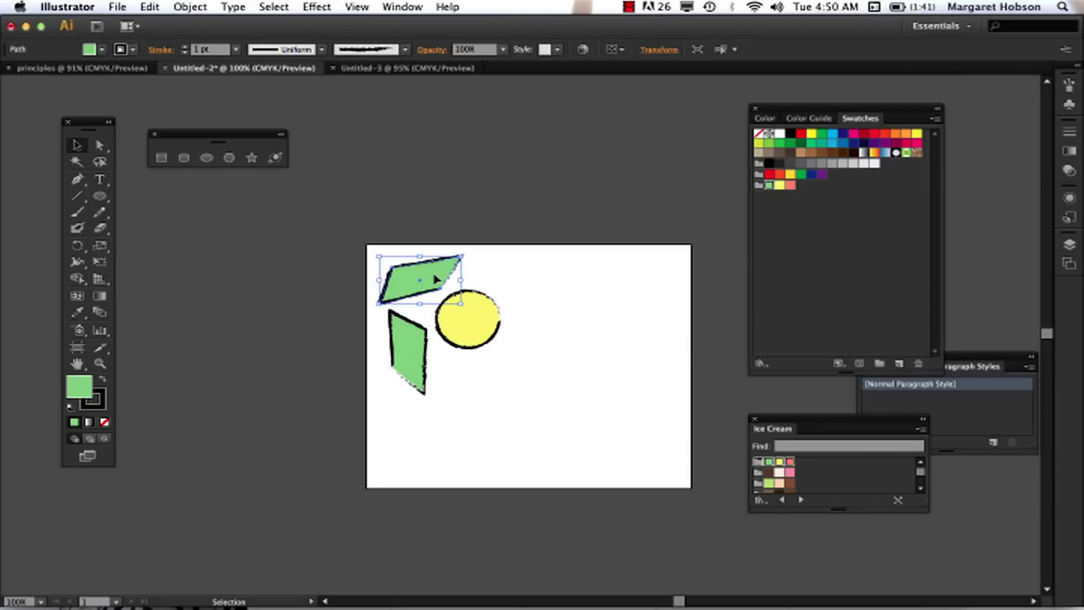
left_click(410, 348, "shift")
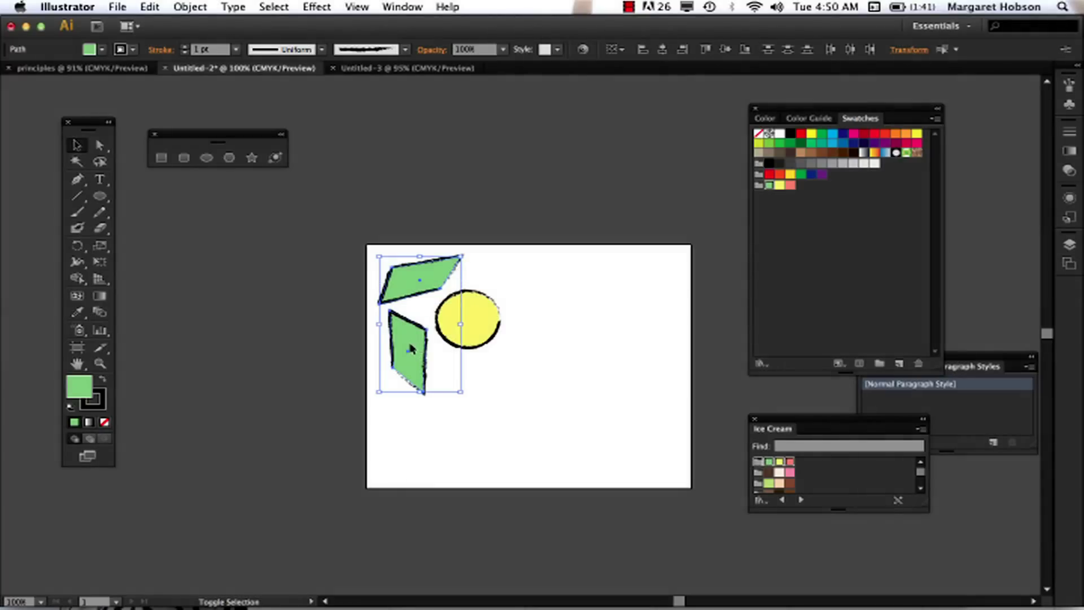
left_click(480, 334, "shift")
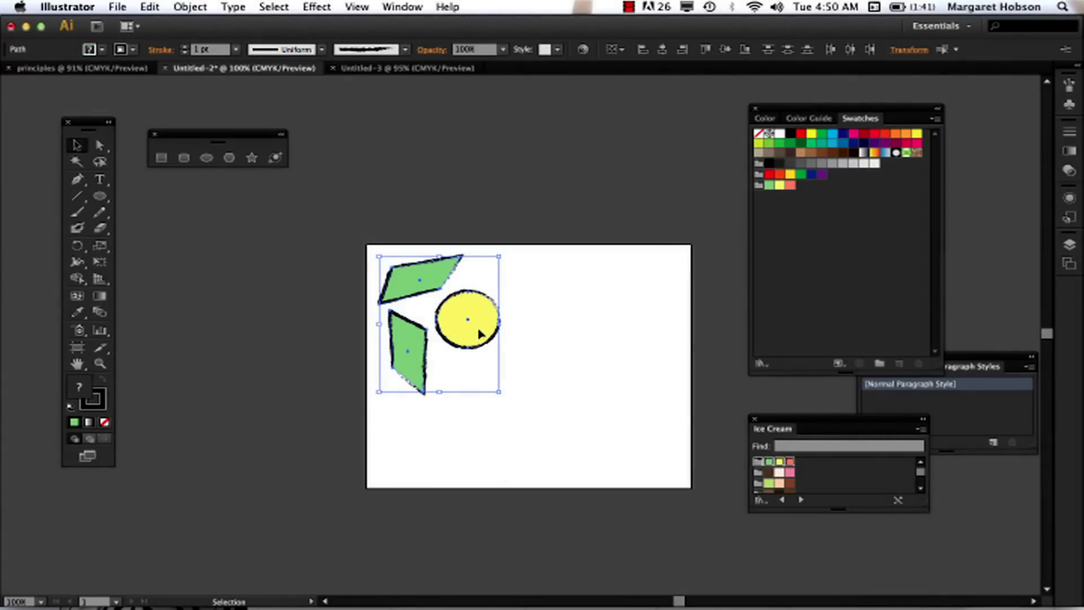
left_click(191, 8)
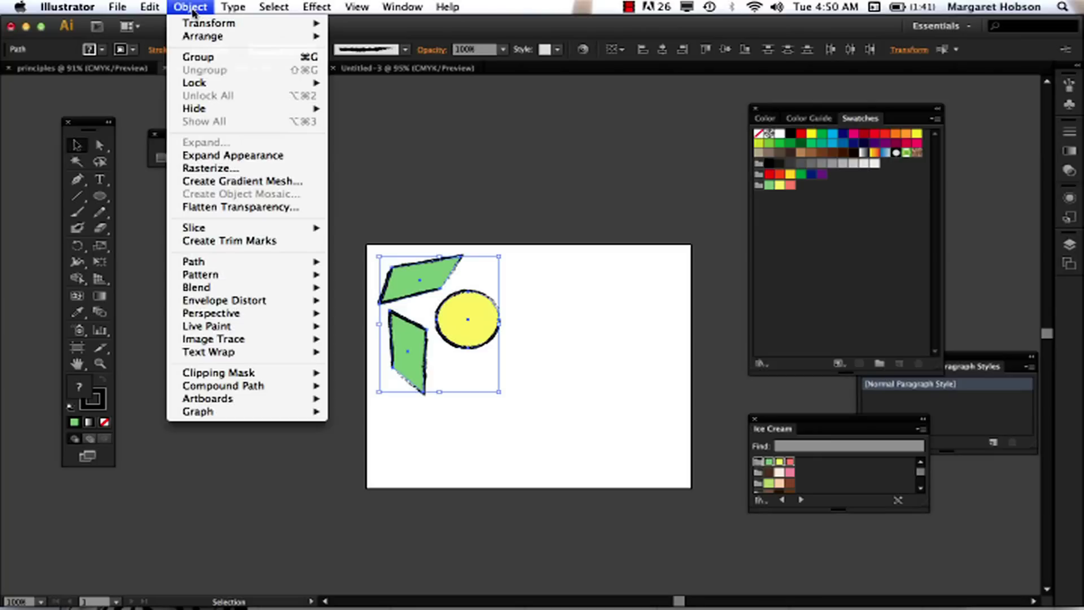
left_click(194, 57)
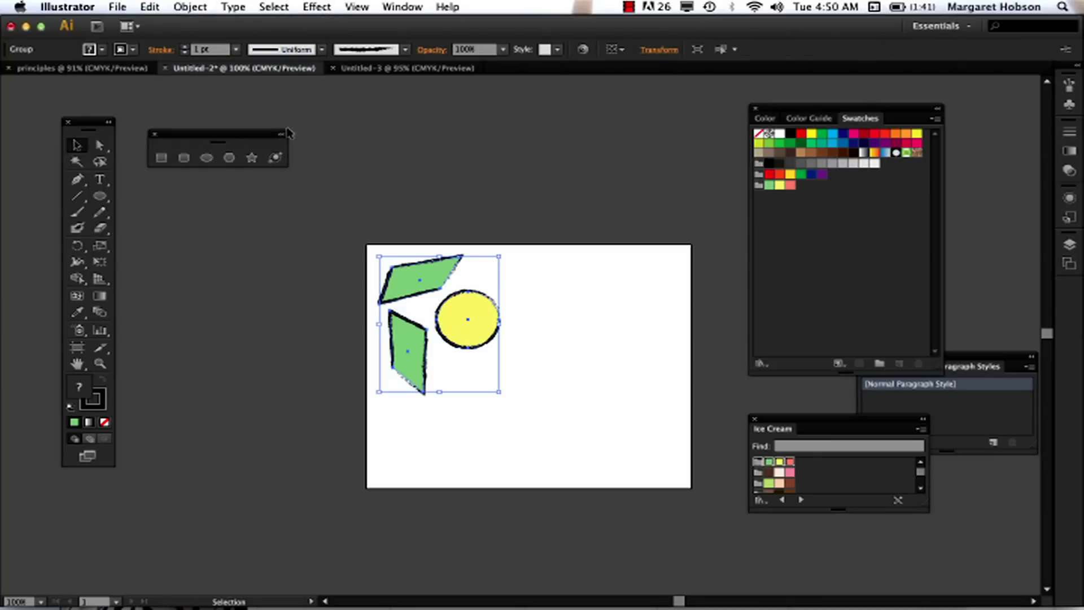
left_click(615, 329)
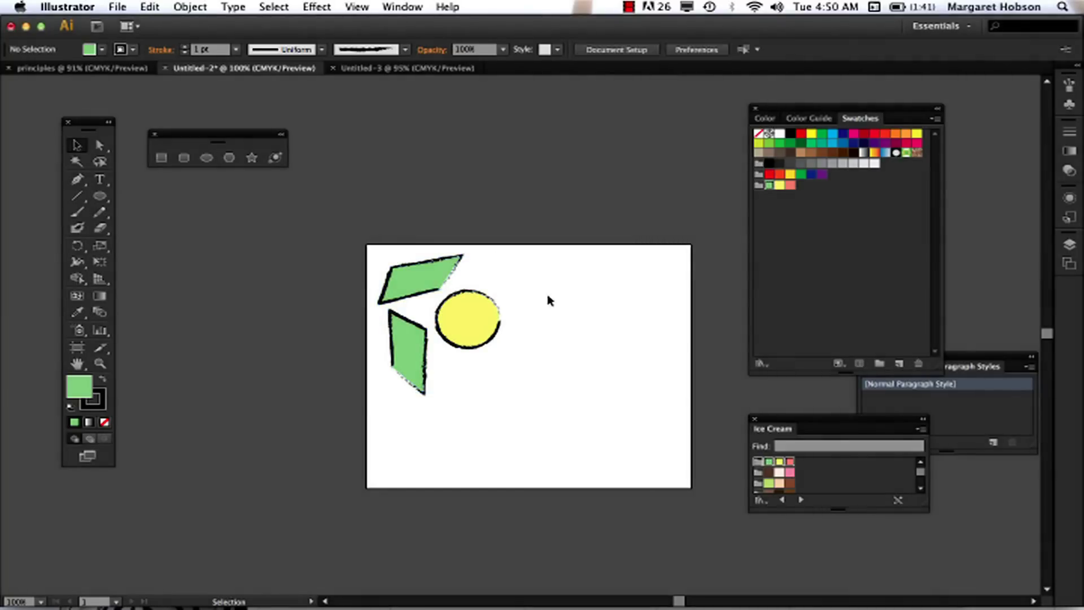
Scale the group down to about two-thirds of its size and move it close to the artboard's upper-left corner.
mouse_move(436, 279)
left_mouse_down()
mouse_move(580, 293)
mouse_move(430, 282)
left_mouse_up()
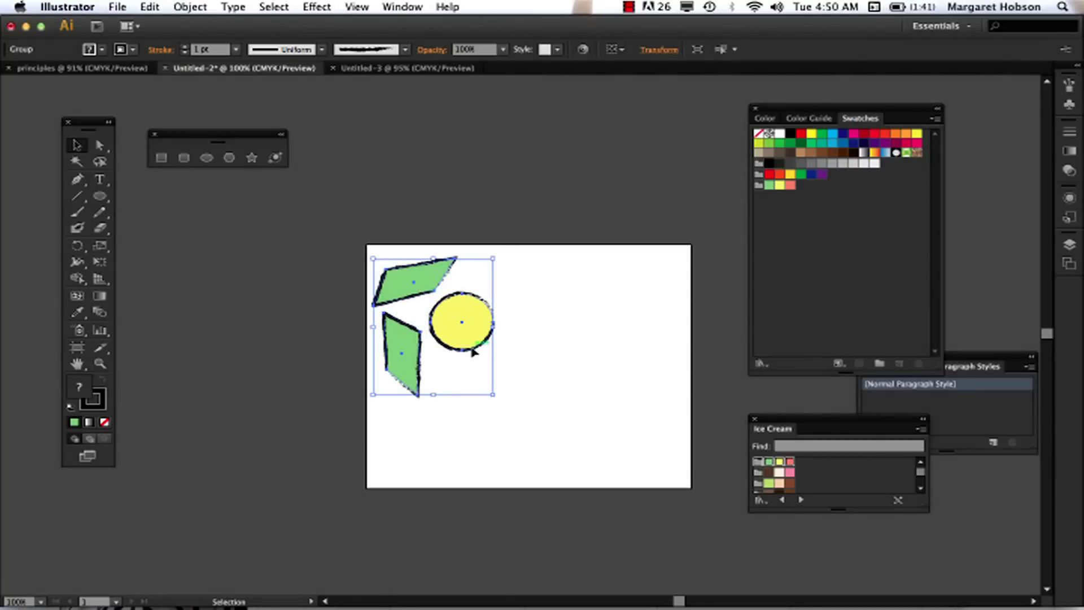
left_click_drag(490, 393, 448, 341)
left_click(481, 378)
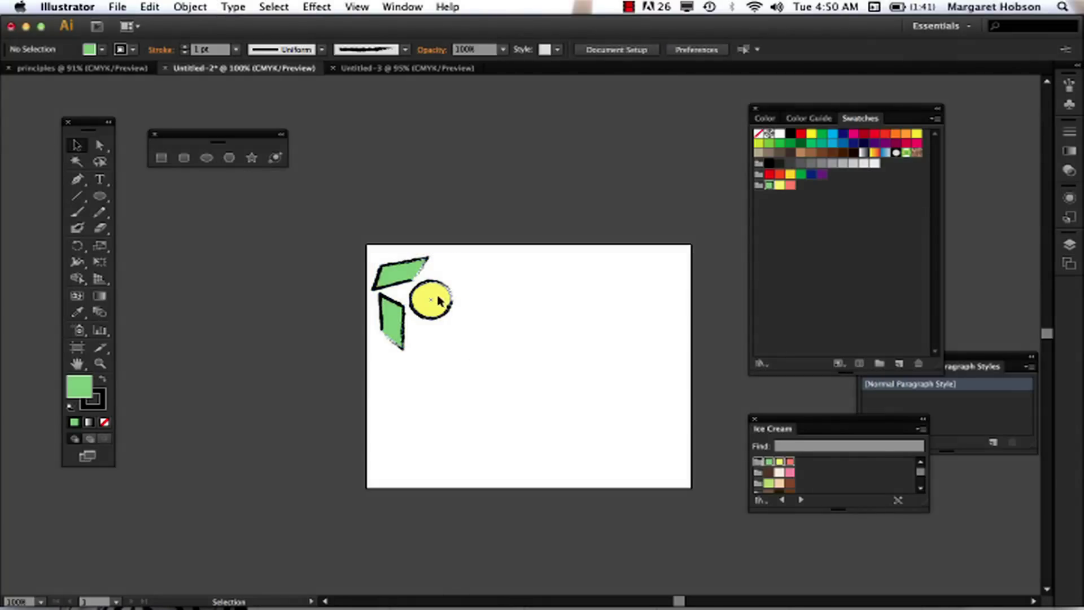
left_click_drag(439, 295, 437, 286)
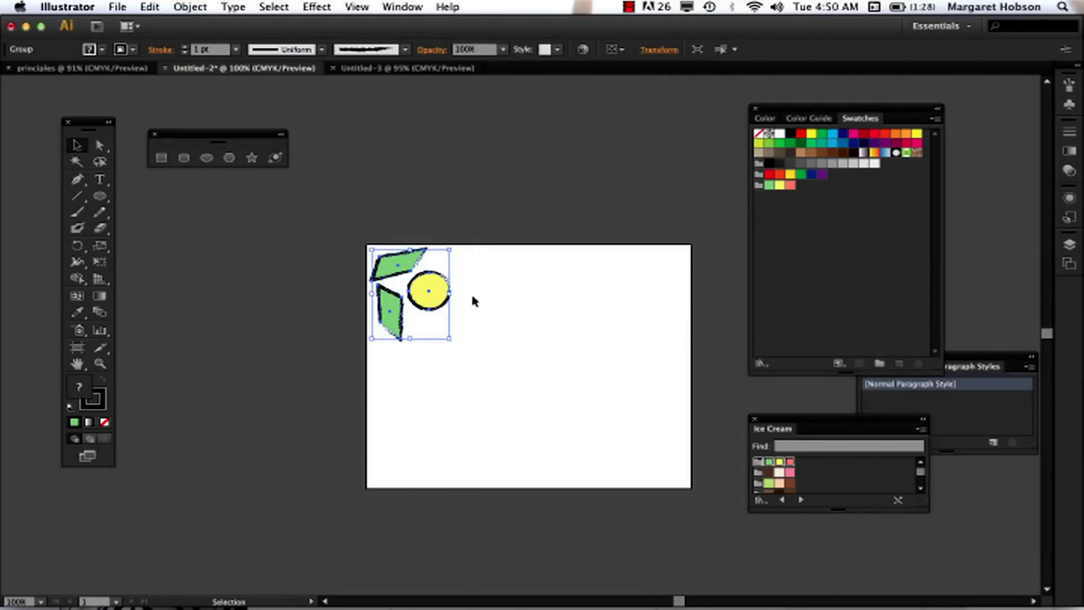
Copy and paste the group, rotate the duplicate half a turn, and fit it below and right of the original with the circles stacked.
left_click(150, 6)
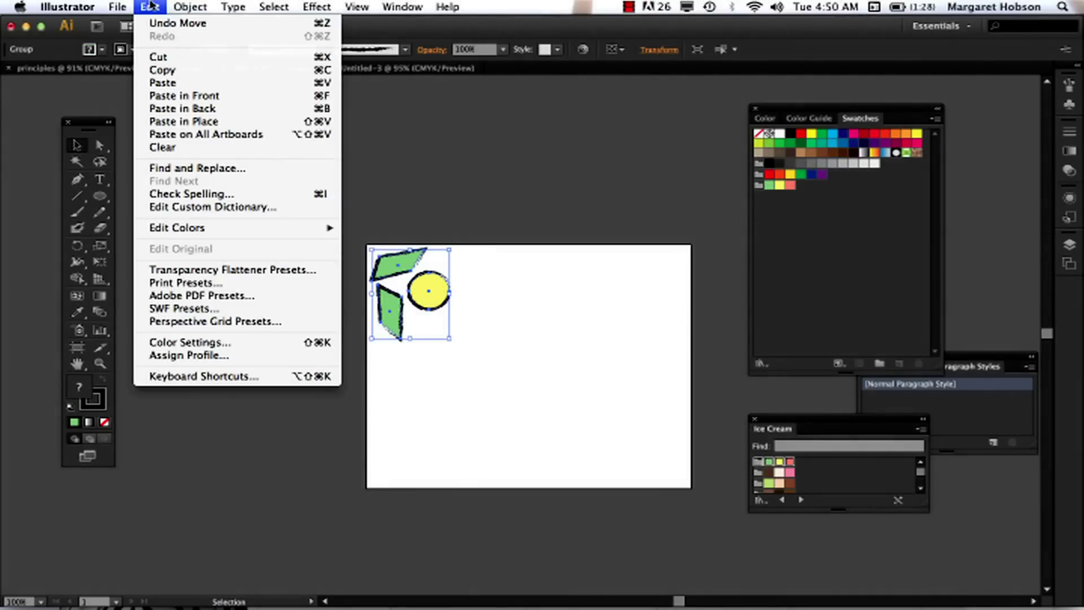
left_click(164, 71)
left_click(150, 7)
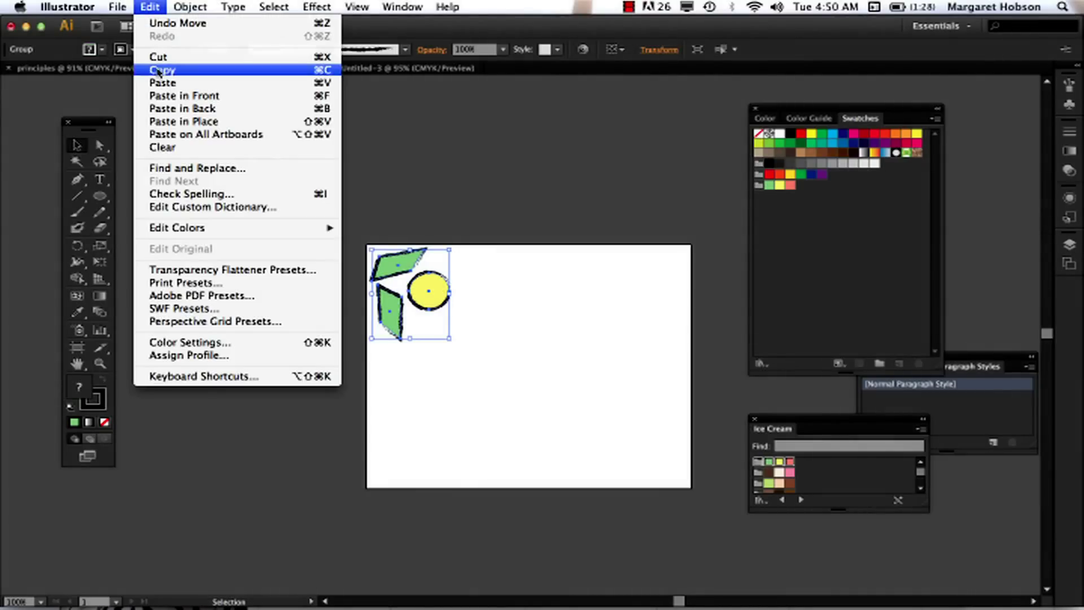
left_click(161, 96)
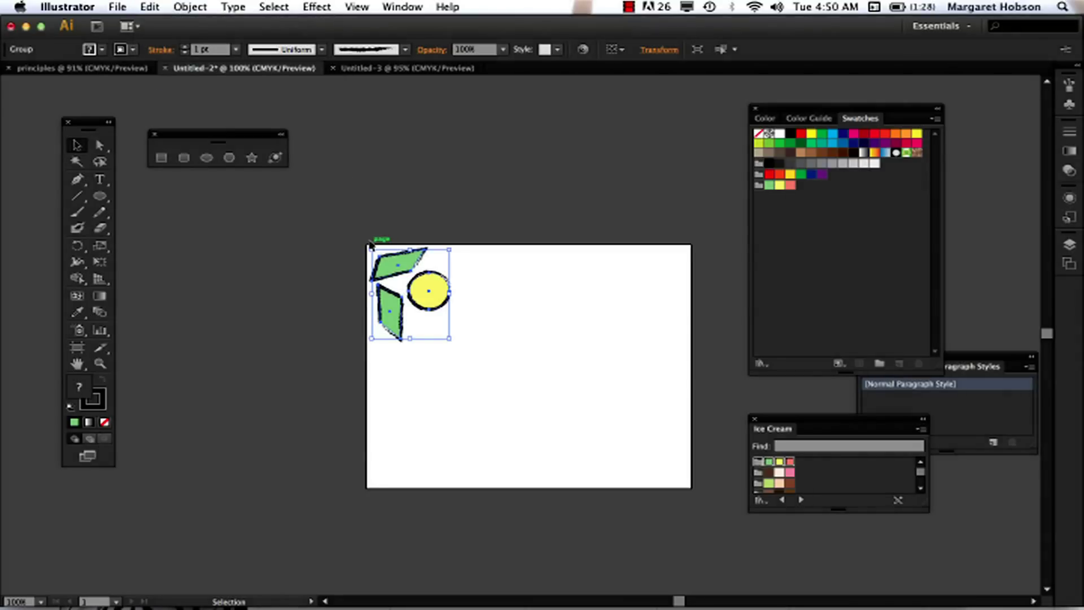
left_click_drag(390, 264, 531, 328)
left_click_drag(519, 275, 467, 311)
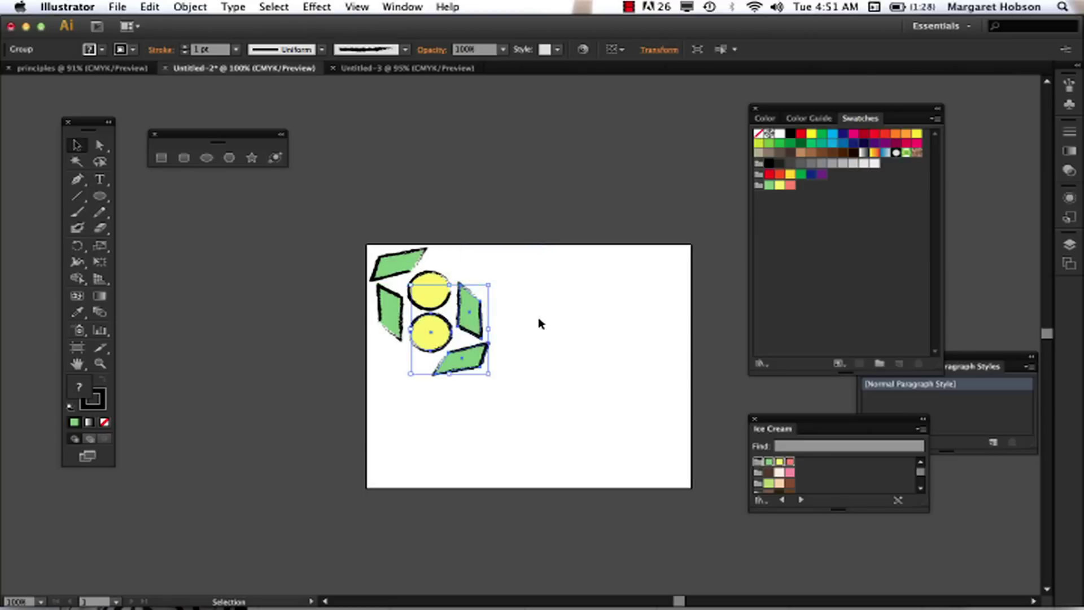
left_click(539, 321)
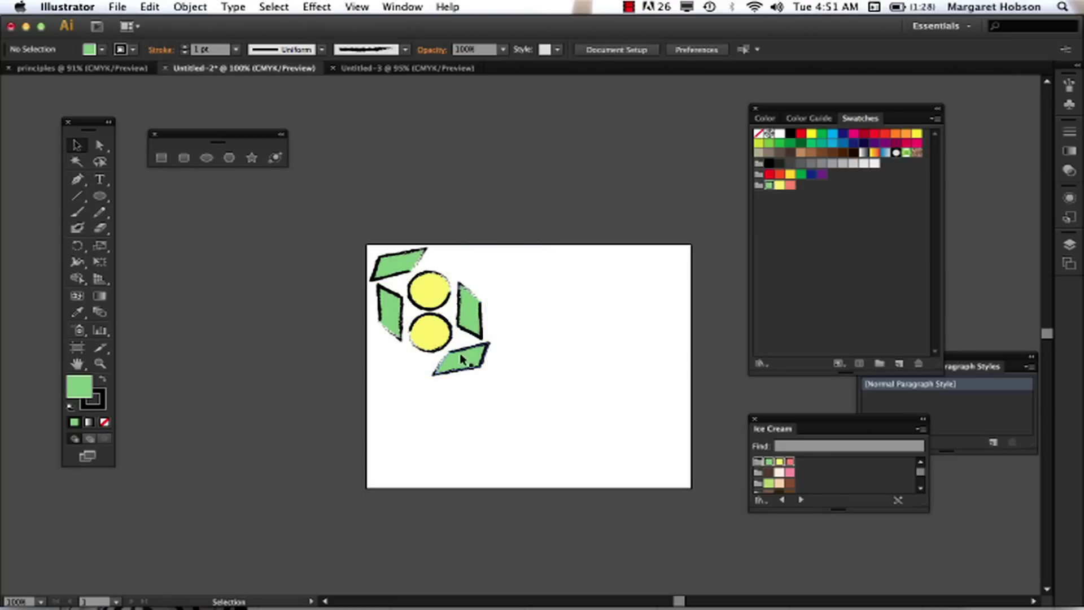
left_click(445, 333)
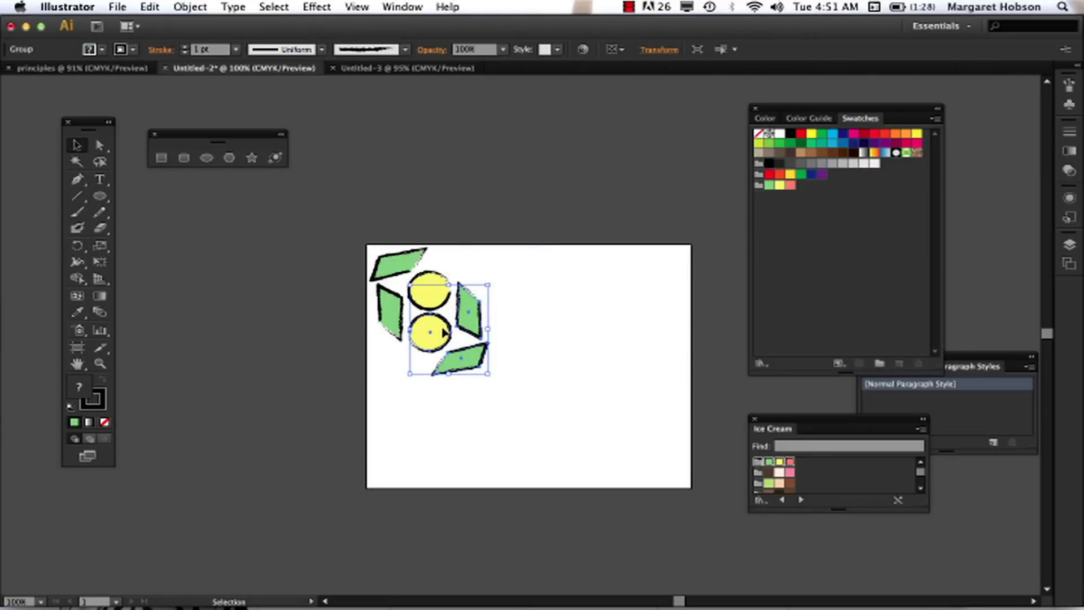
left_click(518, 336)
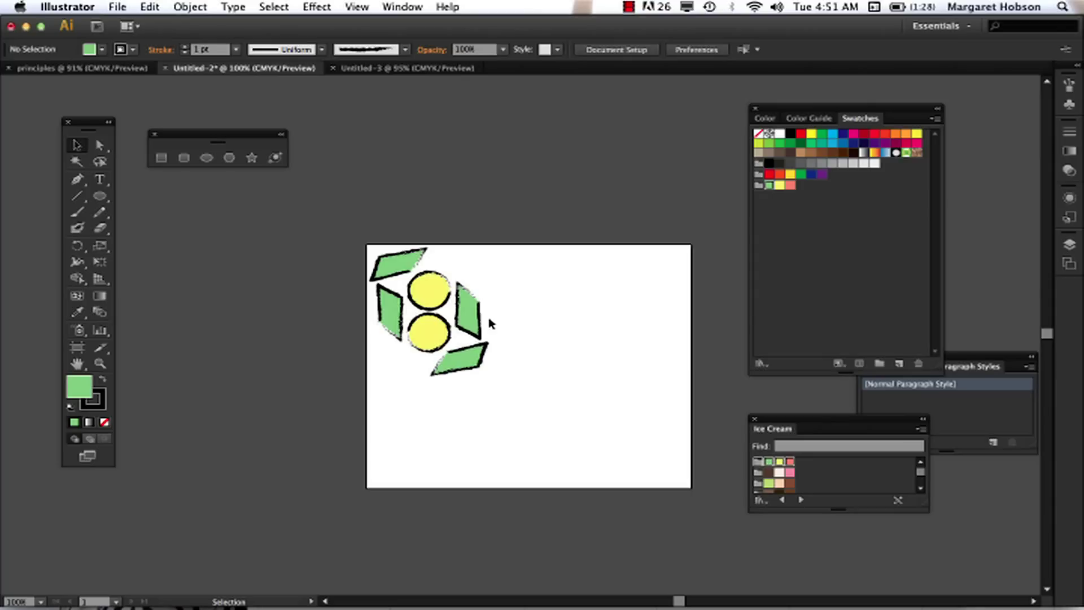
Ungroup the rotated duplicate into separate shapes and clear the selection.
left_click(476, 314)
left_click(528, 313)
left_click(468, 307)
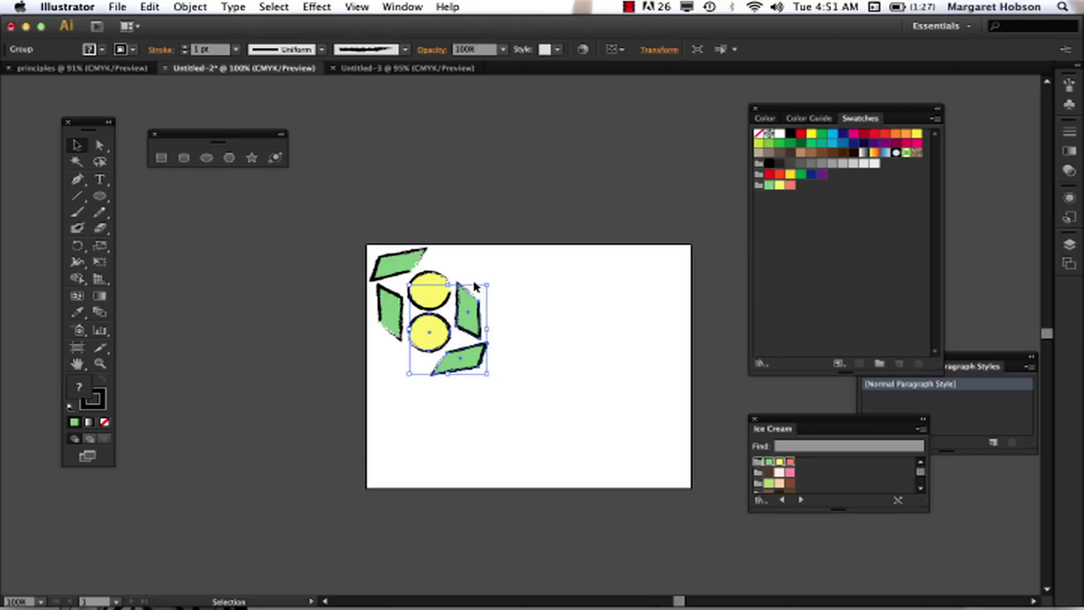
left_click(192, 6)
left_click(198, 70)
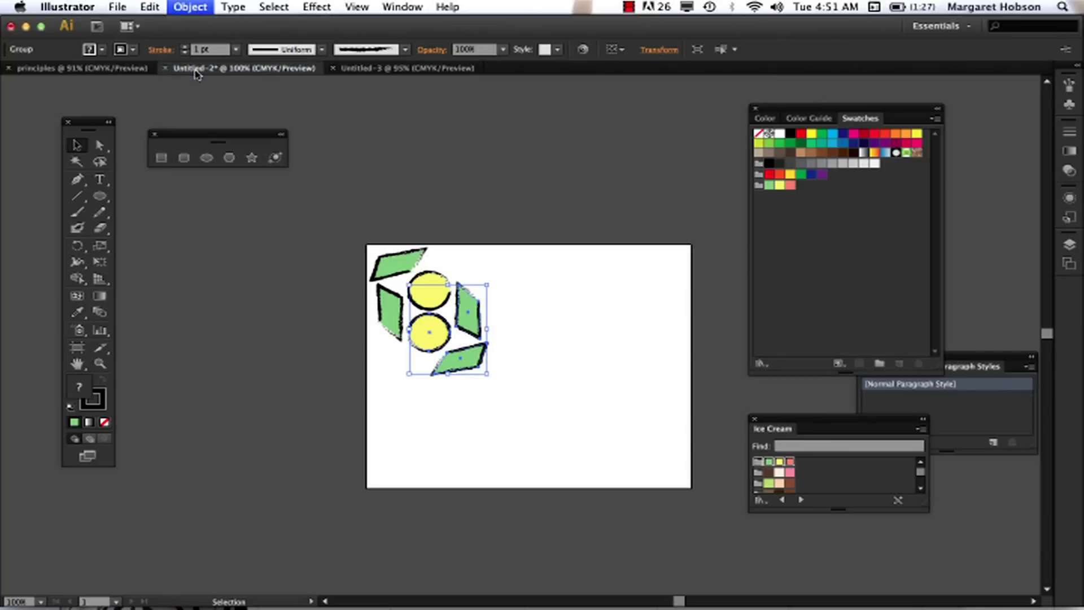
left_click(539, 326)
Duplicate the upright quadrilateral right of the circles, and rotate and place the copy in the gap above it, beside the top-left quadrilateral.
left_click(472, 310)
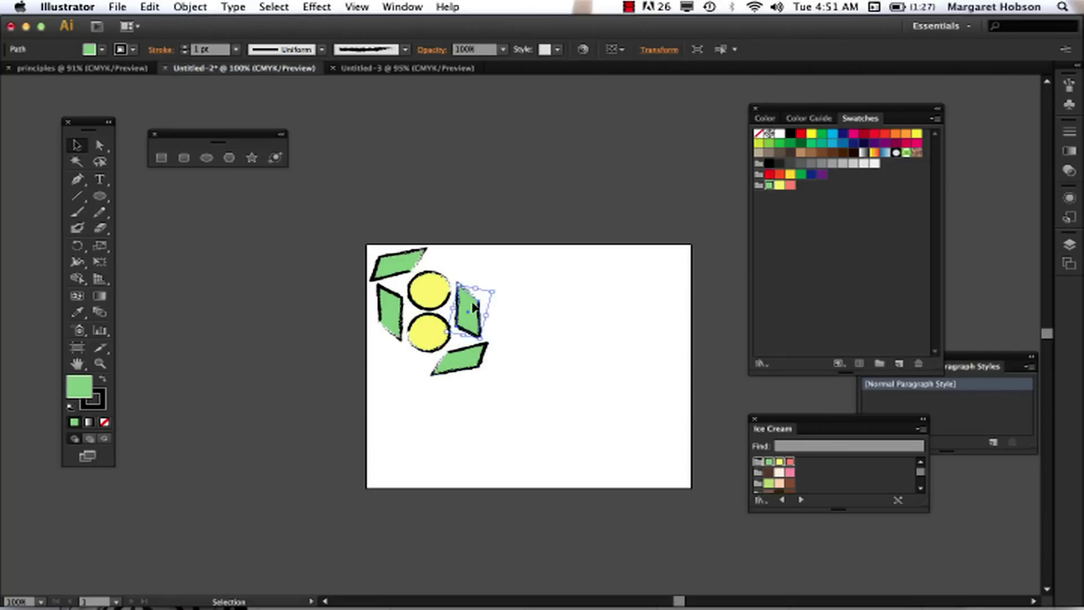
left_click(149, 7)
left_click(158, 68)
left_click(150, 8)
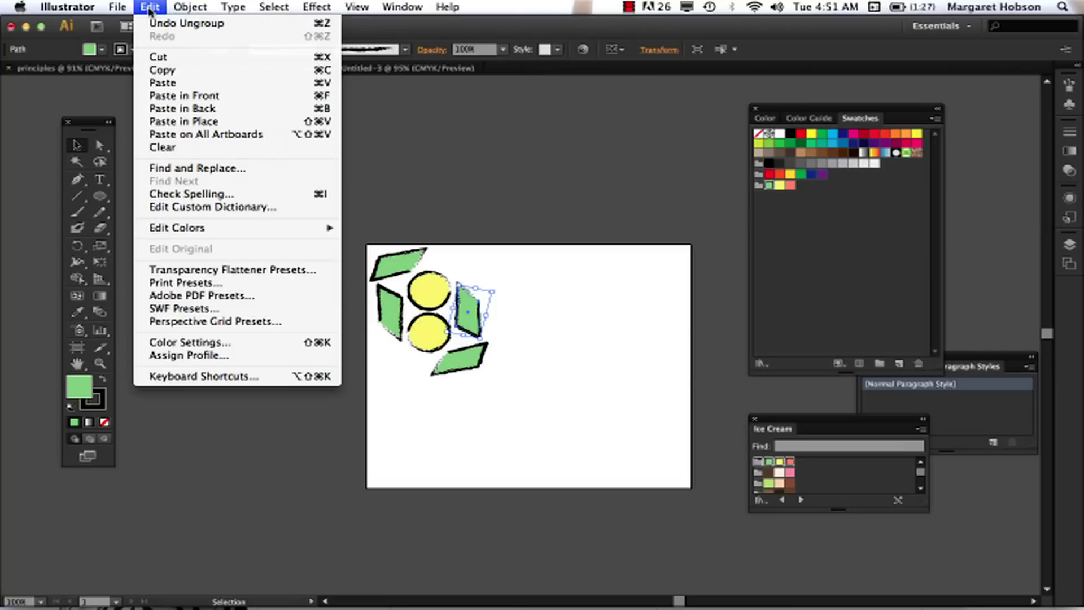
left_click(153, 84)
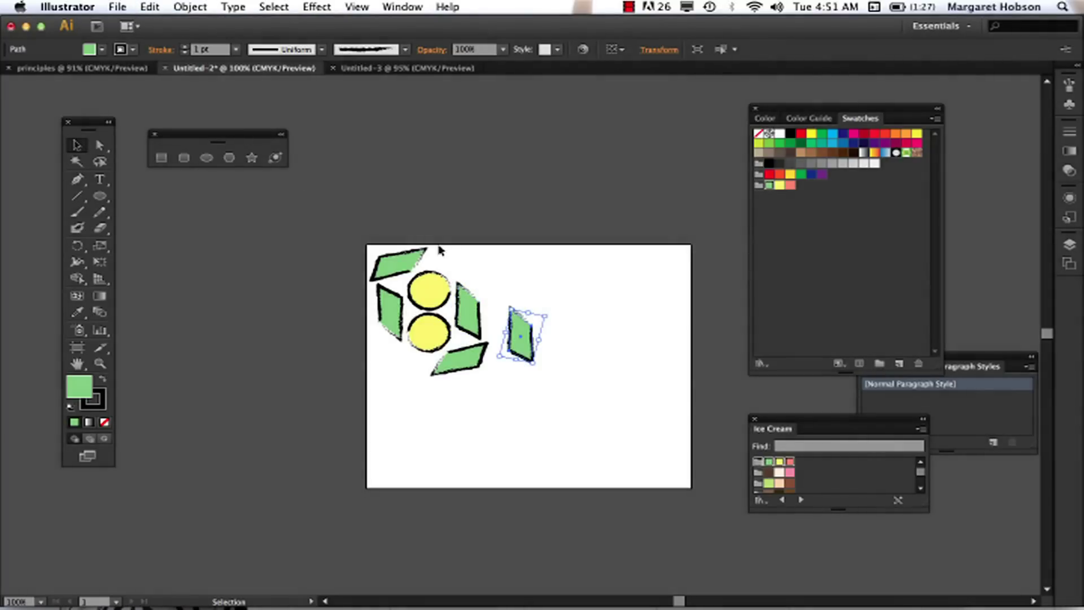
left_click_drag(523, 338, 476, 258)
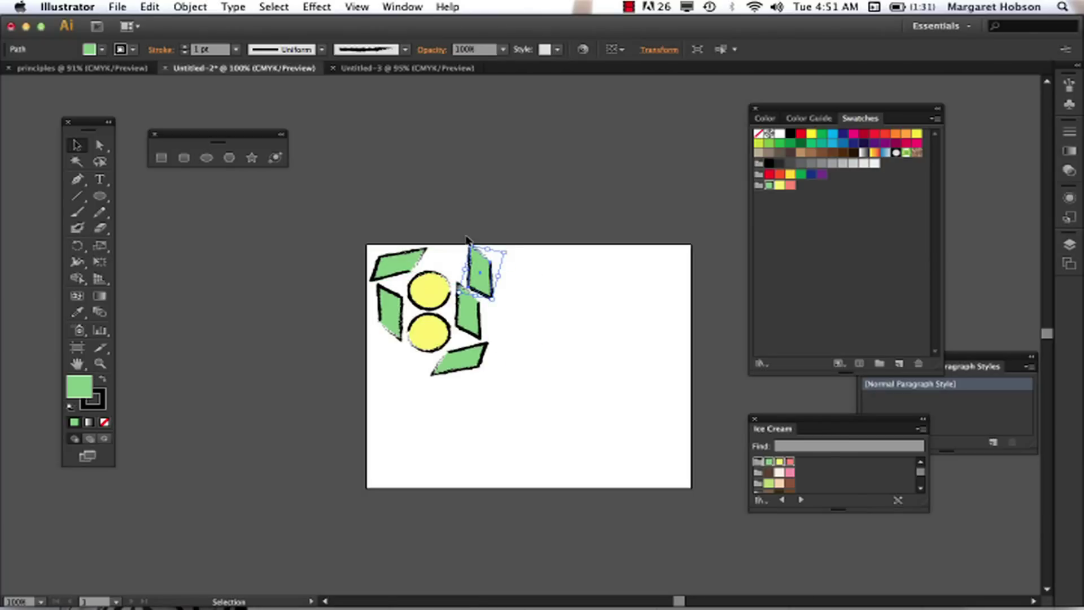
left_click_drag(468, 240, 467, 273)
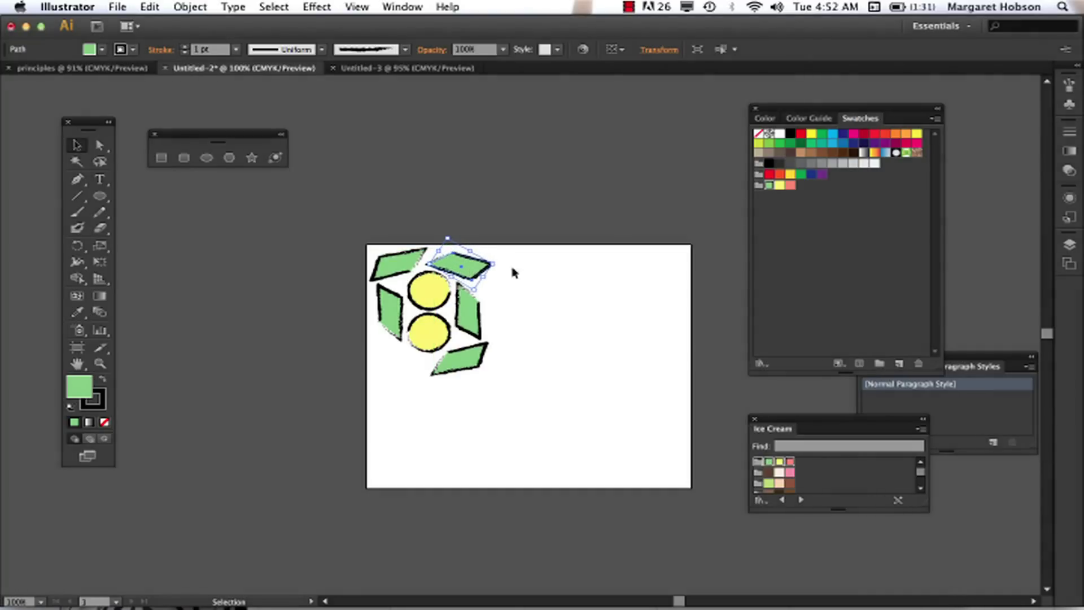
left_click(525, 273)
Paste another copy of the quadrilateral, rotate it to a near-horizontal slant, and place it in the gap below and left of the circles.
key("super+v")
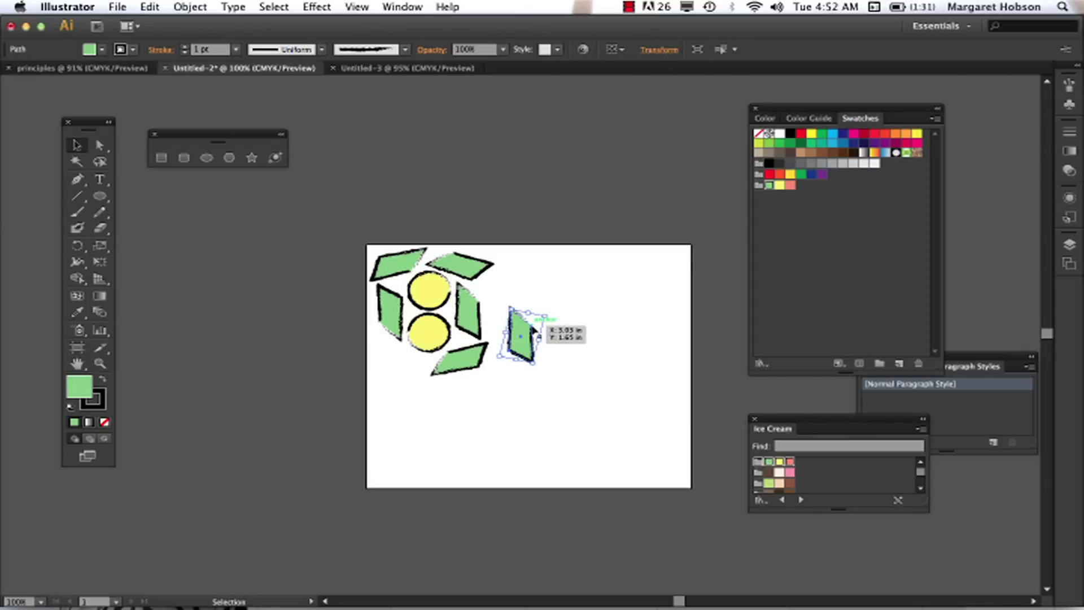
left_click_drag(532, 330, 463, 333)
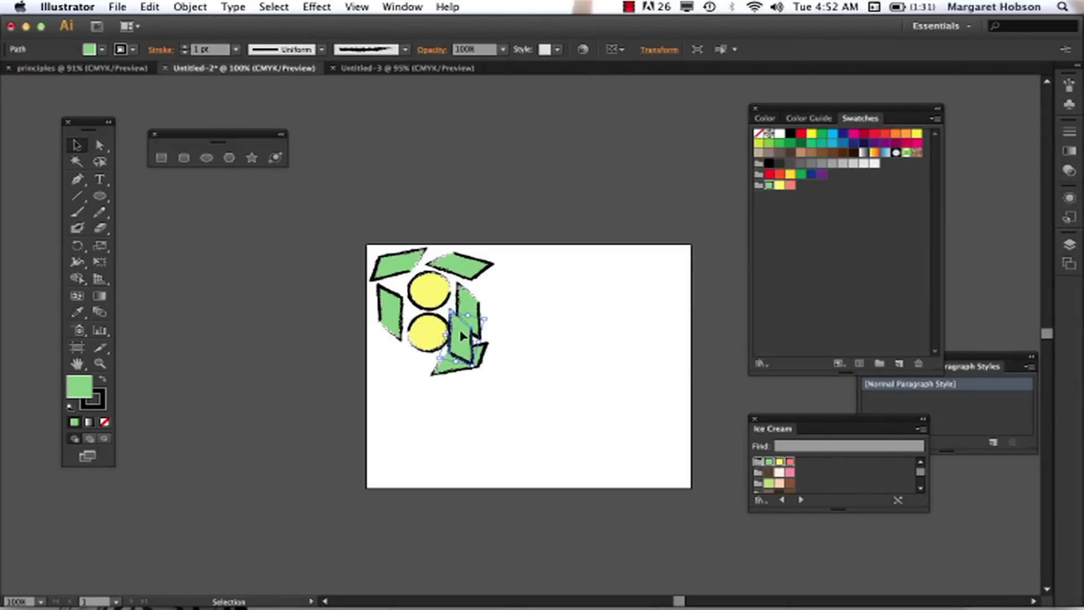
mouse_move(451, 311)
left_mouse_down()
mouse_move(479, 302)
mouse_move(472, 310)
left_mouse_up()
left_click_drag(469, 311, 392, 376)
Nudge the new lower-left quadrilateral right and down, close beside the lower-right one, and clear the selection.
key("Right")
key("Right")
key("Right")
key("Right")
key("Right")
key("Right")
key("Down")
key("Down")
key("Down")
key("Down")
key("Down")
key("Down")
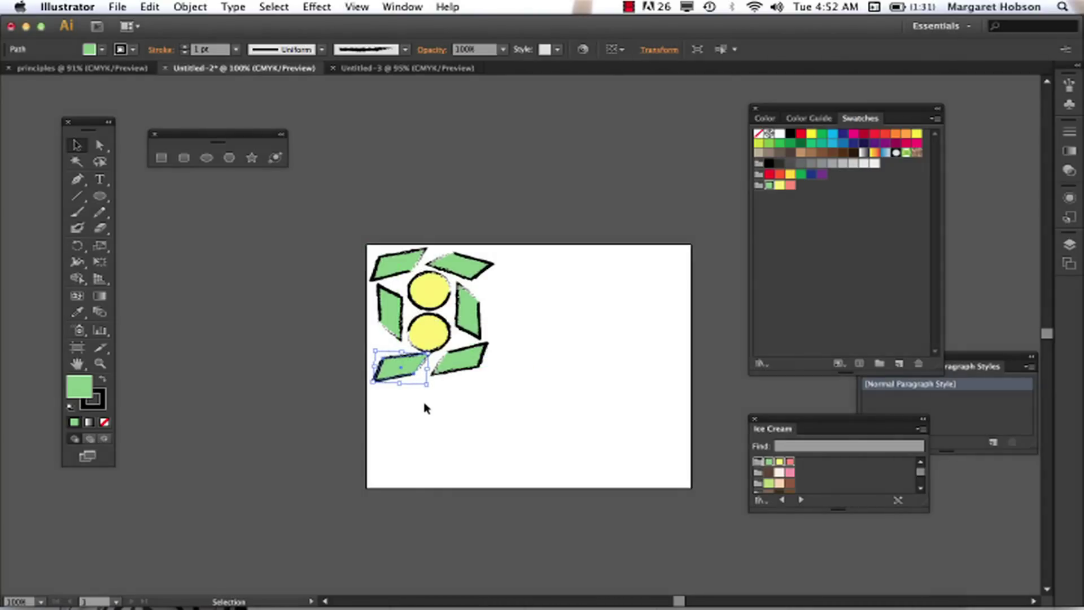
key("Right")
key("Right")
key("Right")
key("Right")
key("Right")
key("Right")
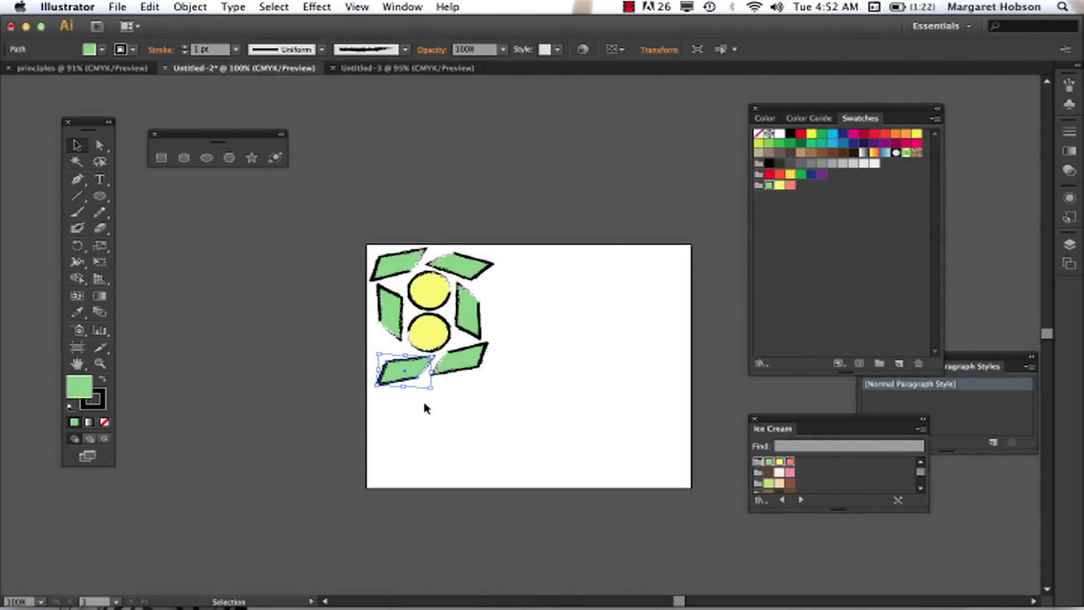
left_click(531, 368)
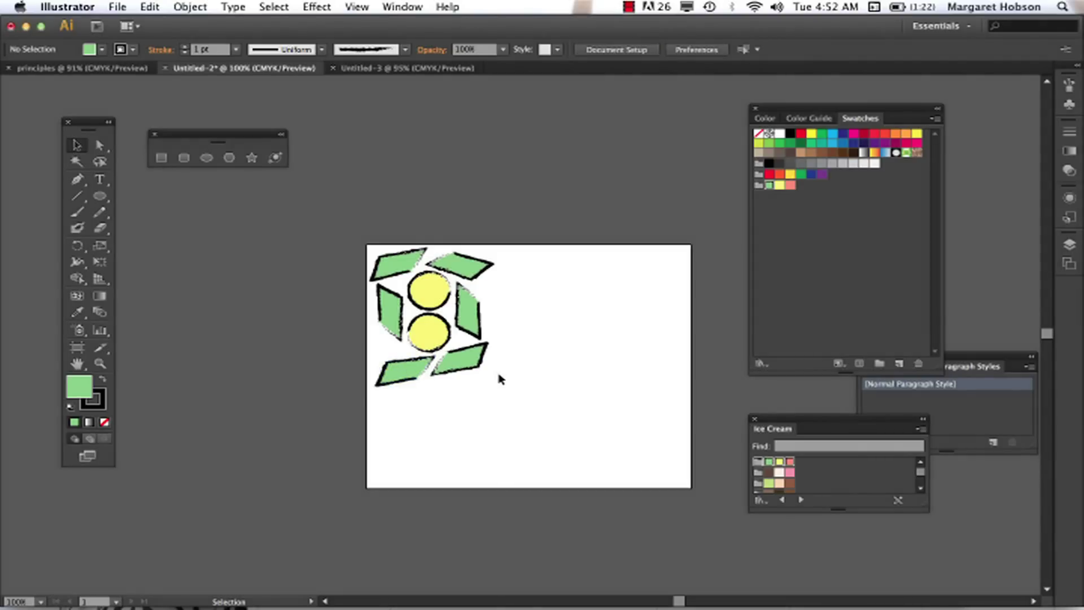
Select all the circles and quadrilaterals of the motif and group them into one object.
left_click_drag(510, 389, 353, 249)
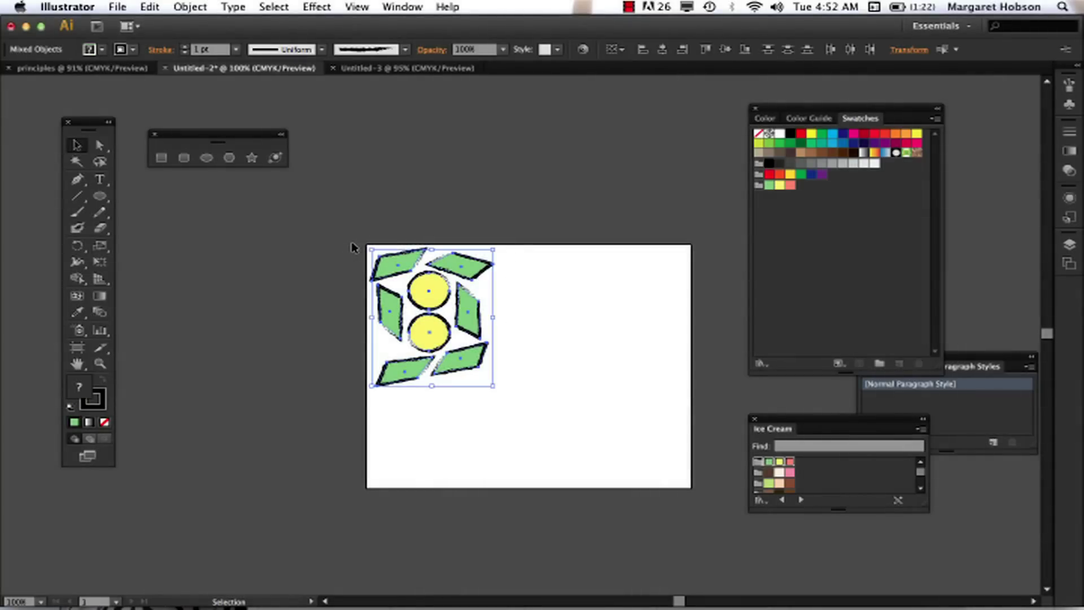
left_click(190, 7)
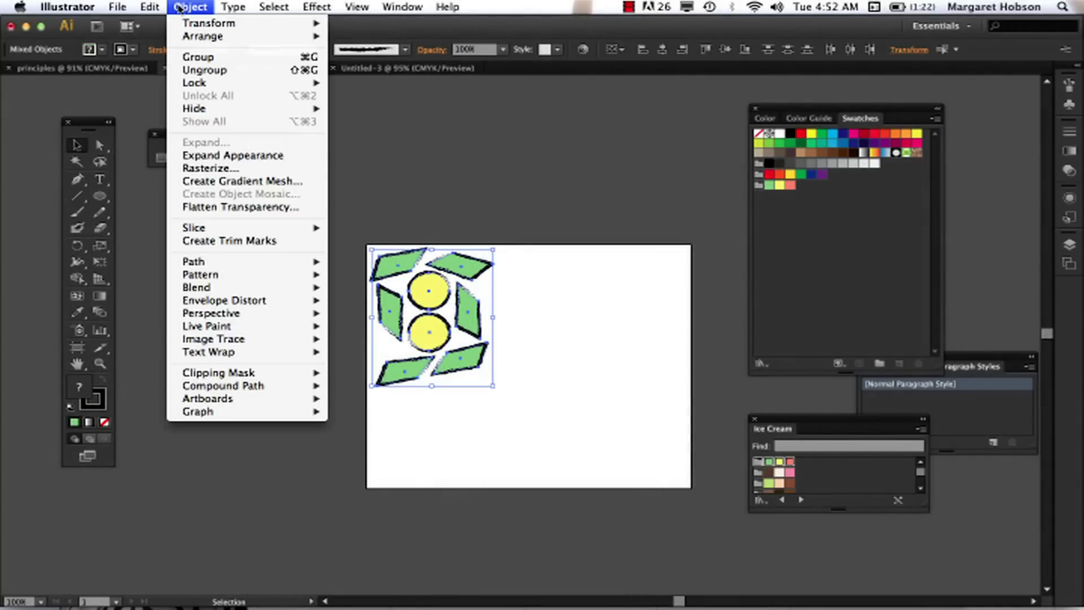
left_click(186, 61)
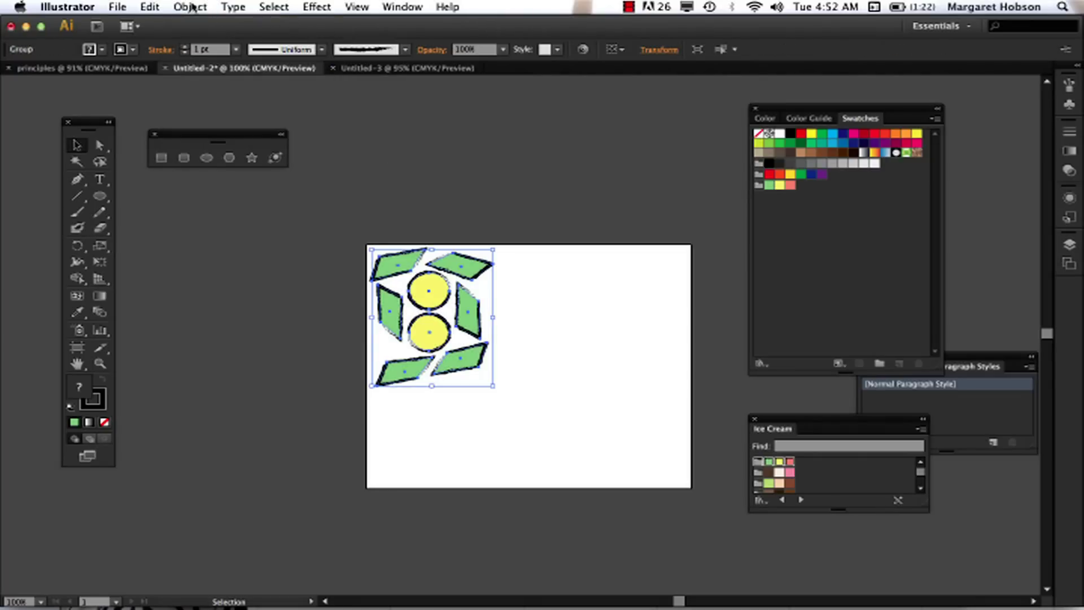
Duplicate the grouped motif and place the copy directly right of the original, level with it, and clear the selection.
left_click(150, 6)
left_click(152, 71)
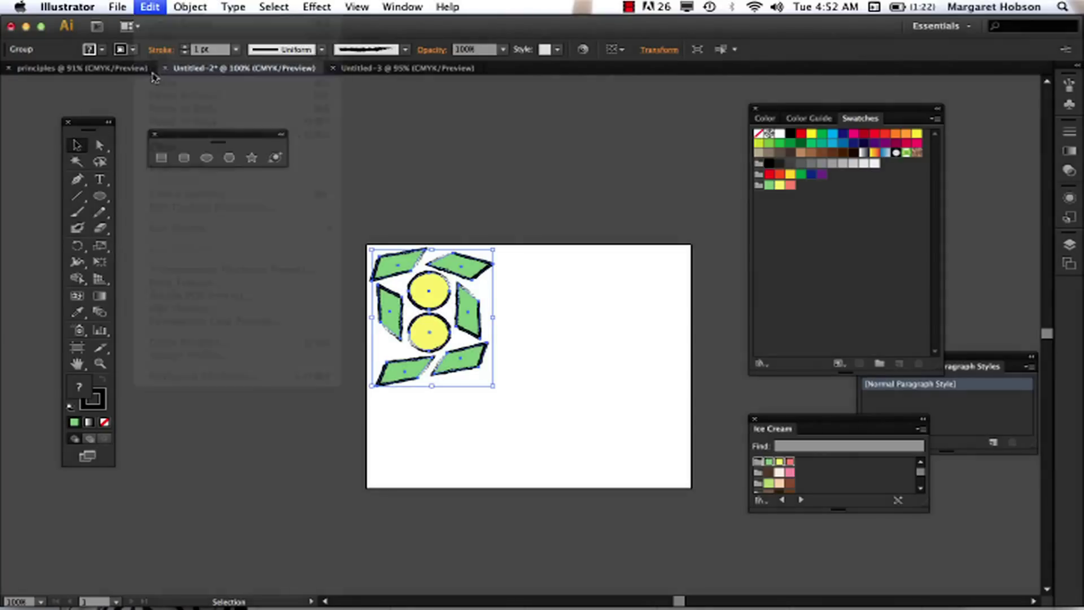
left_click(148, 7)
left_click(162, 82)
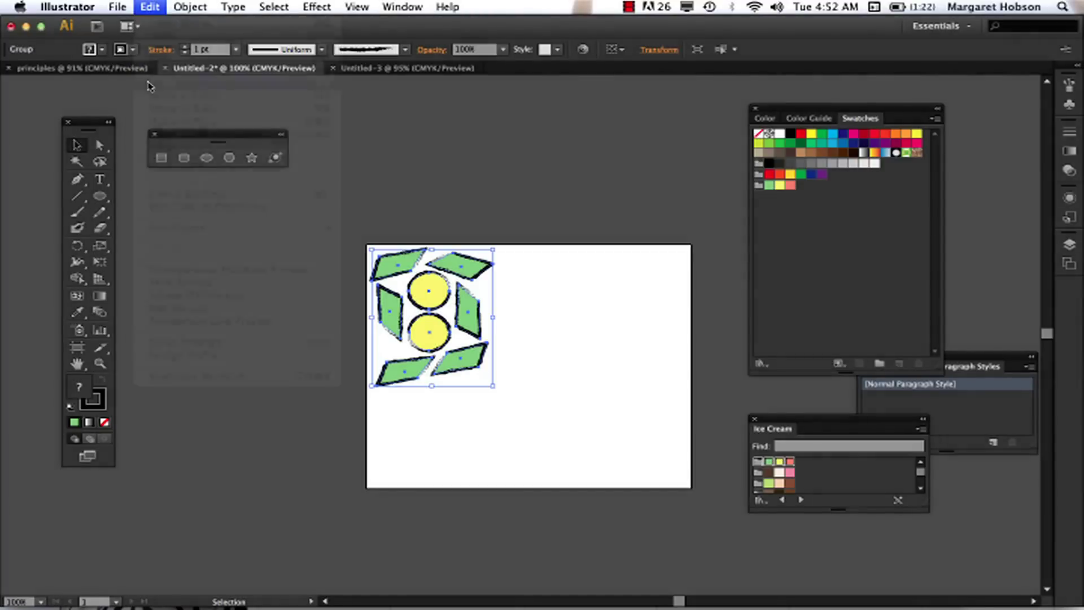
left_click_drag(499, 287, 540, 262)
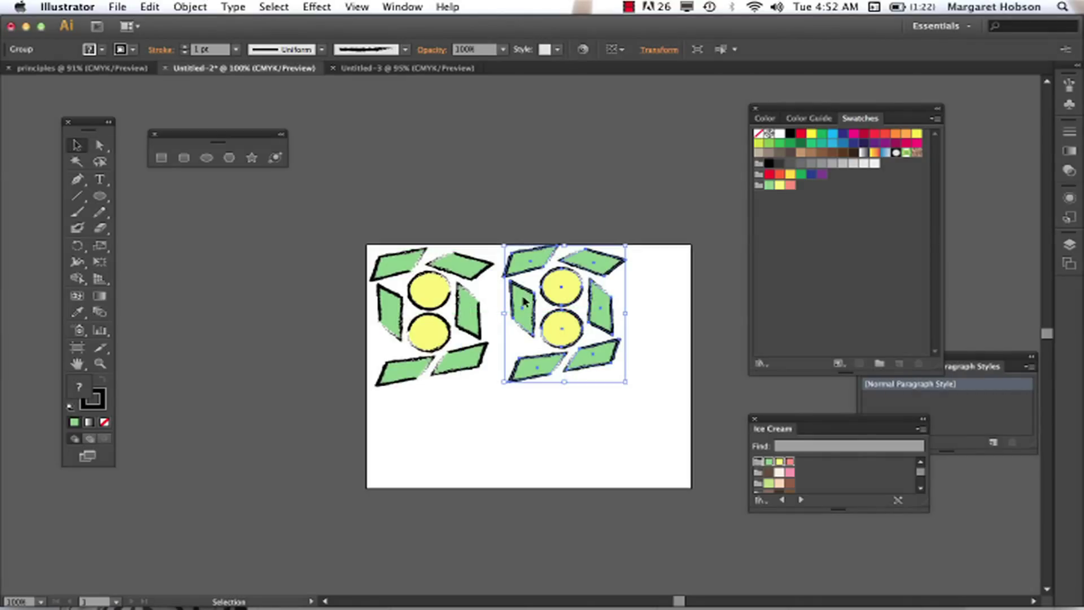
left_click(651, 347)
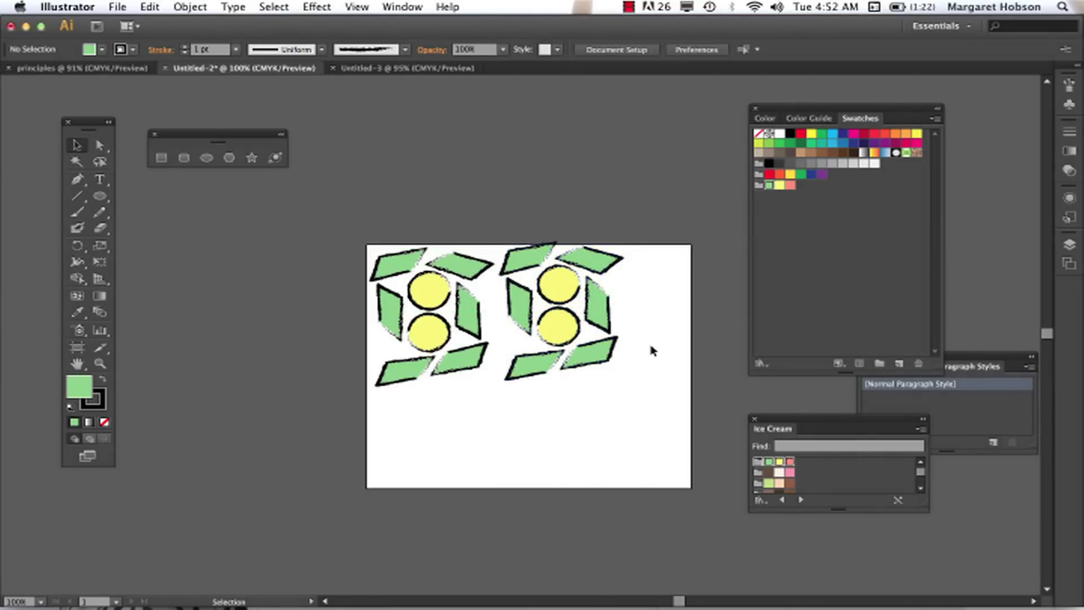
left_click(561, 330)
left_click_drag(562, 329, 561, 330)
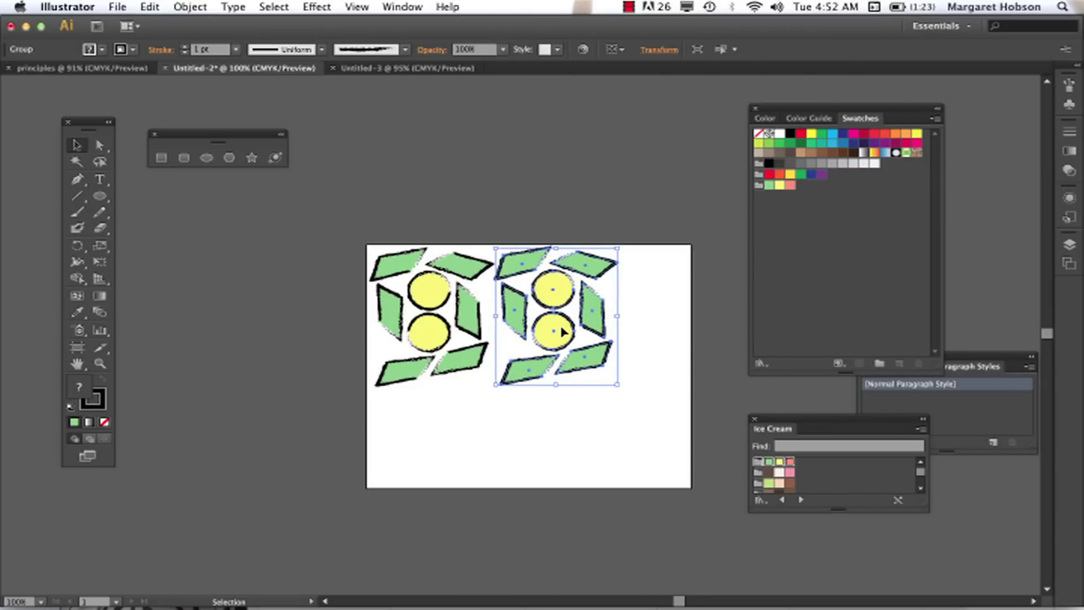
left_click(581, 419)
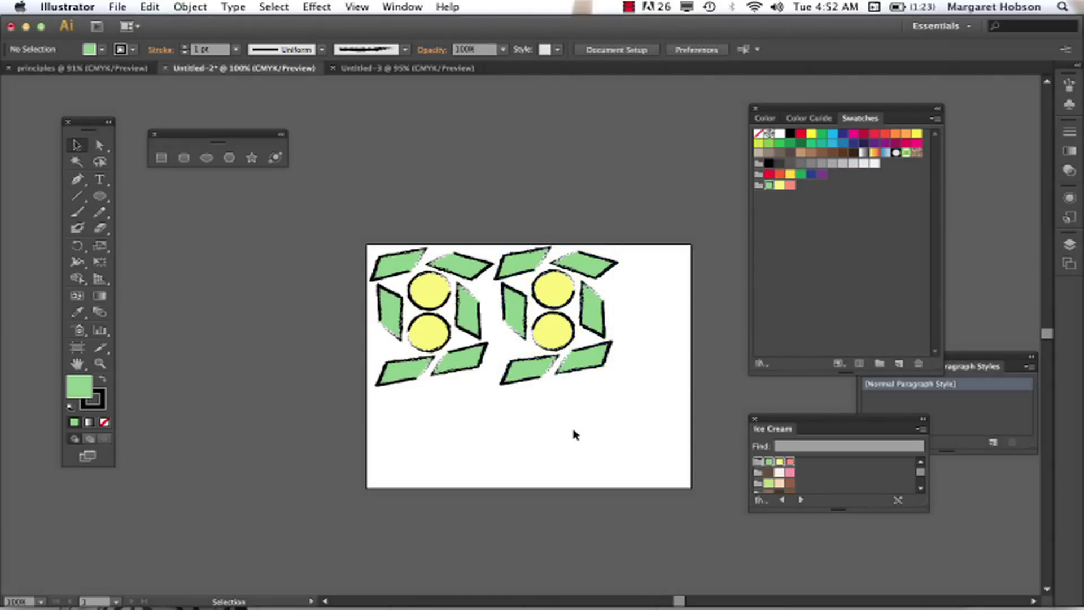
Make two more copies of the motif and place one at the artboard's lower-right corner and one at its lower-left corner.
left_click(546, 341)
key("super+c")
key("super+v")
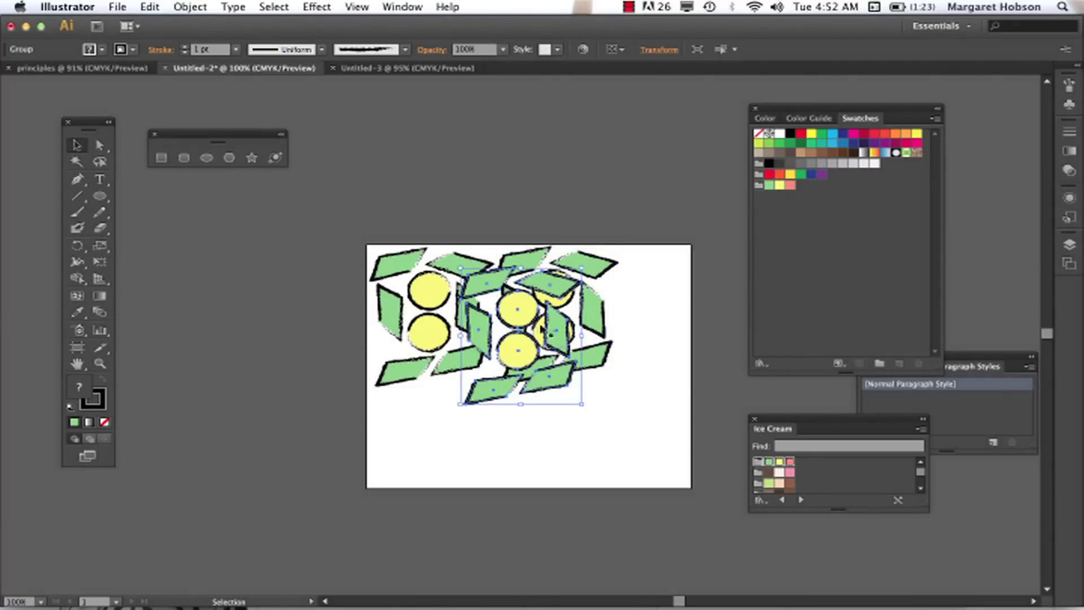
left_click_drag(523, 309, 647, 405)
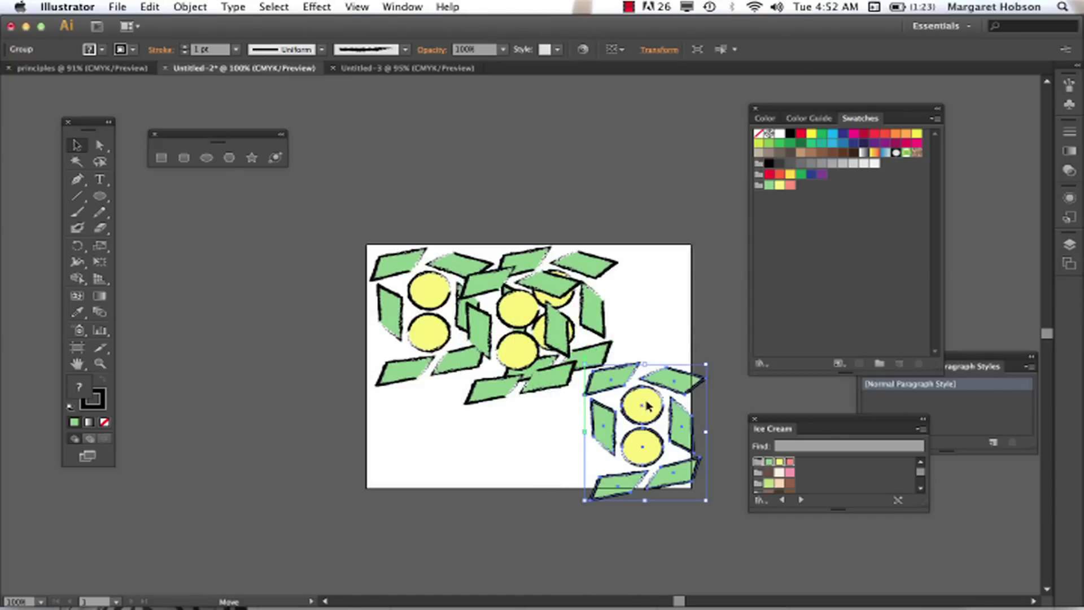
left_click_drag(528, 321, 438, 451)
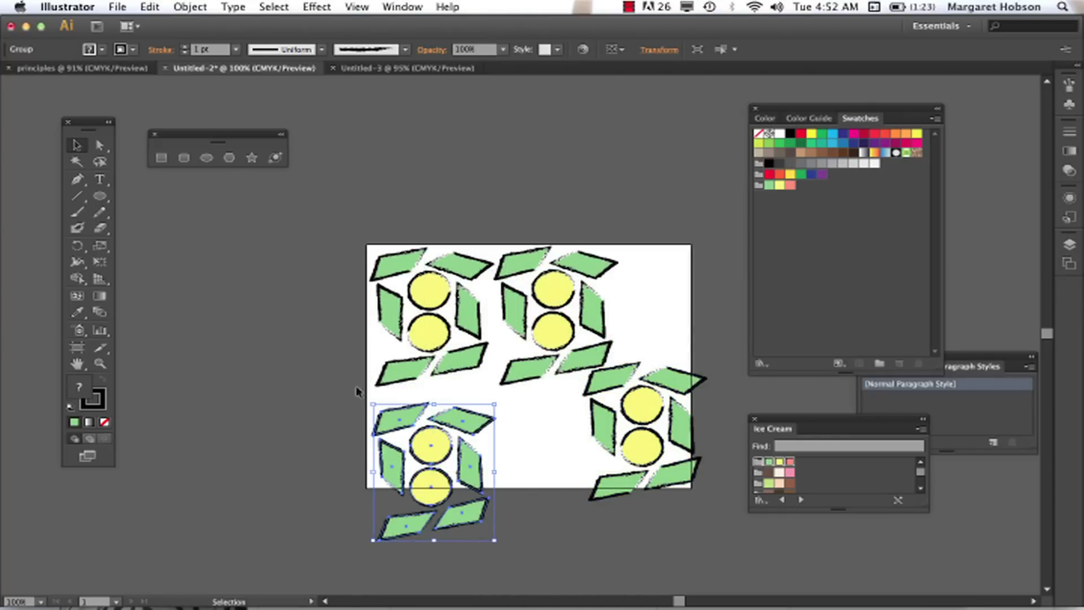
Rotate the lower-left motif a quarter turn so its circles sit side by side, and move the lower-right motif left and slightly down.
left_click_drag(365, 397, 481, 403)
left_click_drag(600, 383, 549, 398)
left_click(641, 355)
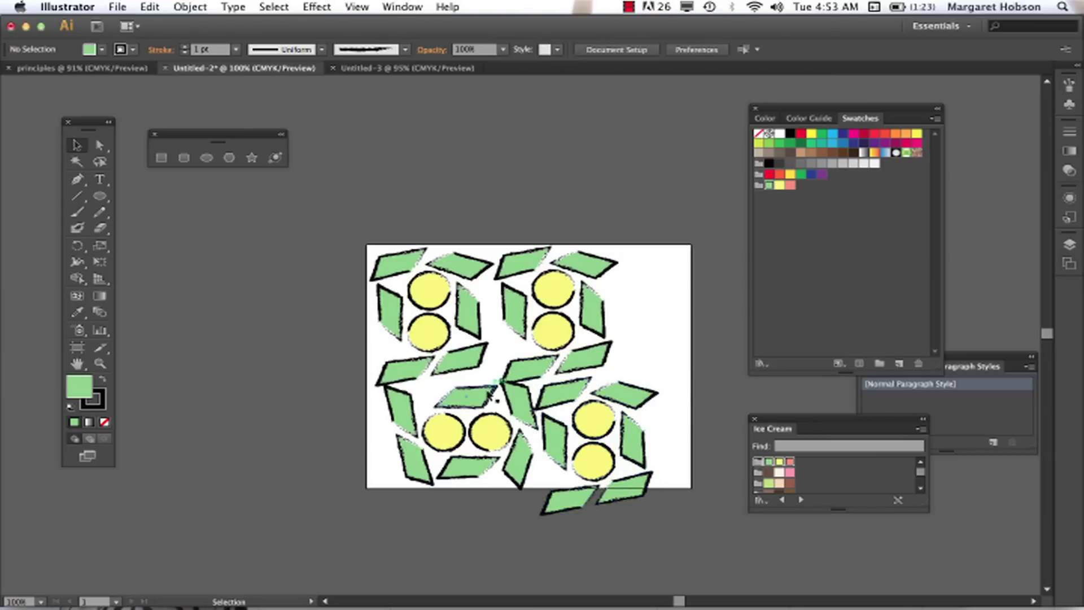
Adjust the spacing of the four motifs, shifting the lower-left one left and down and the two upper ones right.
left_click_drag(473, 400, 462, 407)
left_click(504, 353)
mouse_move(635, 390)
left_mouse_down()
mouse_move(637, 379)
mouse_move(632, 399)
left_mouse_up()
left_click_drag(600, 308, 605, 307)
left_click(648, 310)
left_click_drag(480, 311, 495, 314)
left_click_drag(599, 313, 634, 315)
left_click(644, 306)
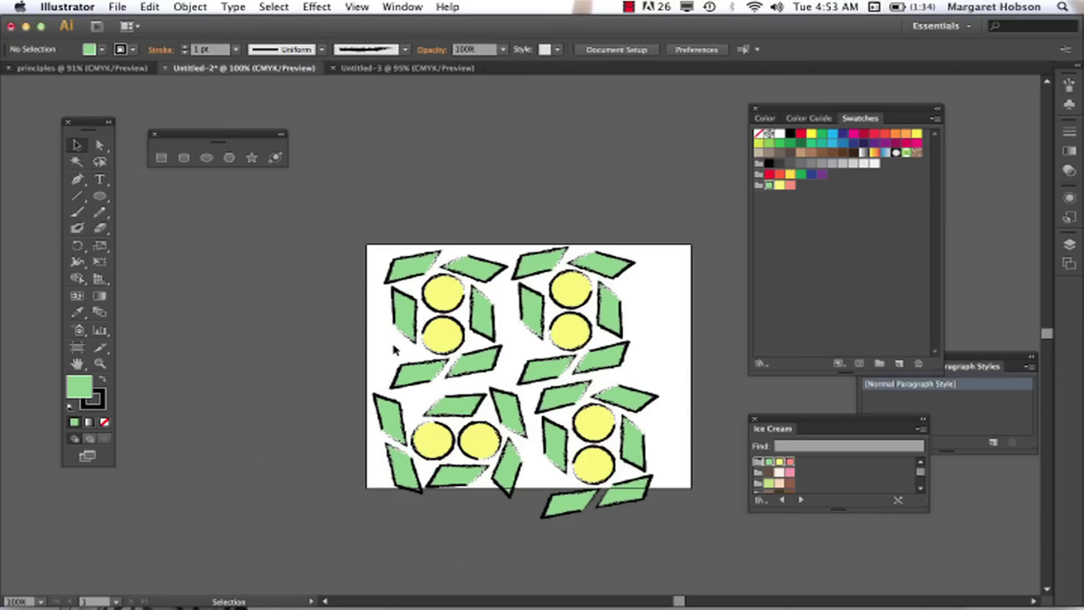
left_click(408, 312)
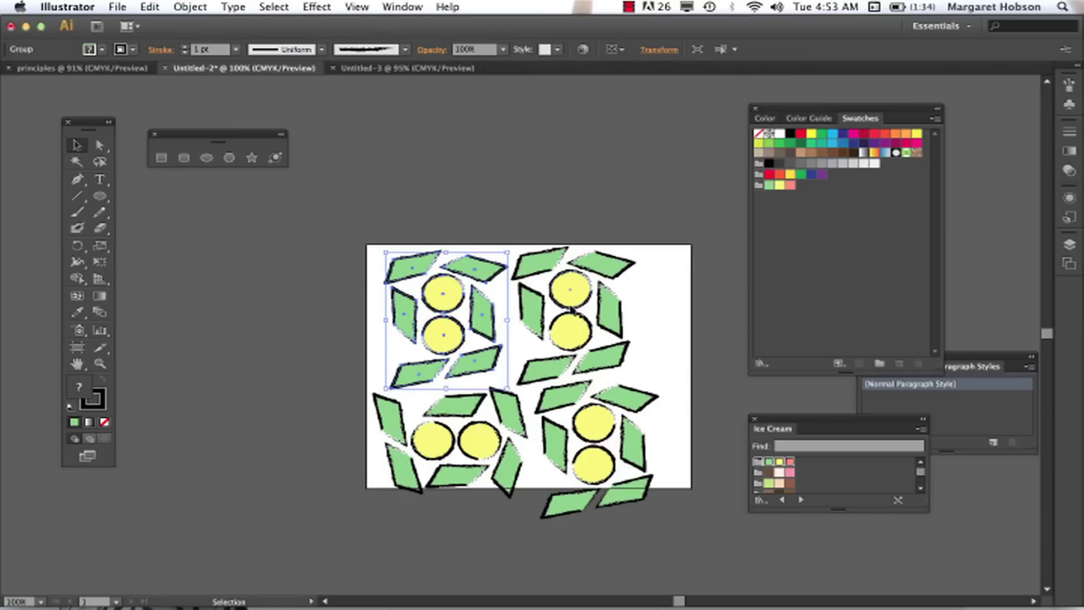
left_click(569, 327)
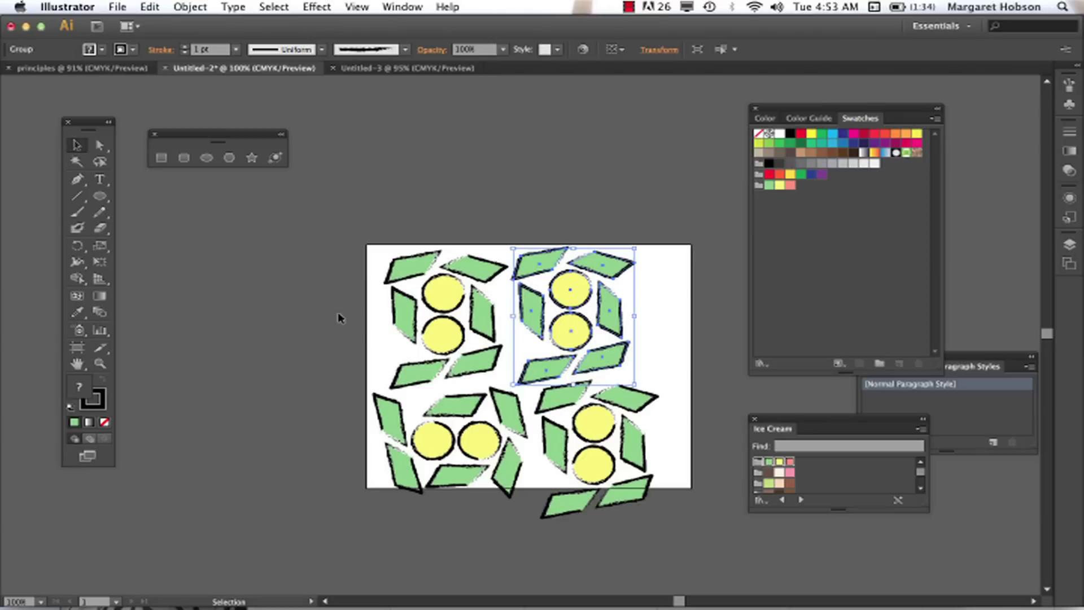
left_click(395, 347)
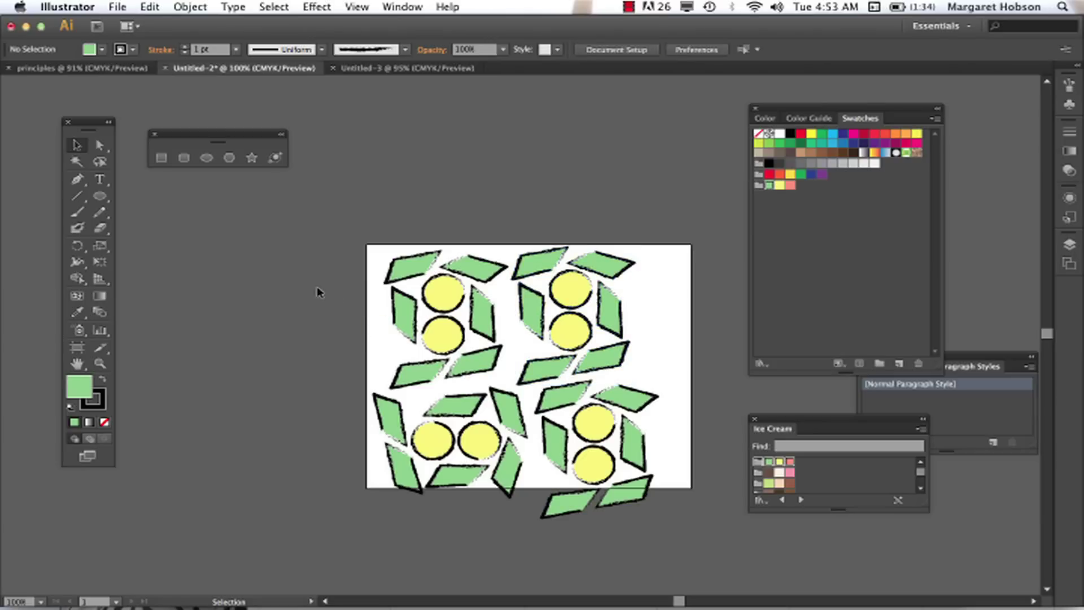
Draw a rectangle with no fill and a black stroke that exactly covers the artboard, over the four motifs.
left_click(97, 406)
left_click(79, 392)
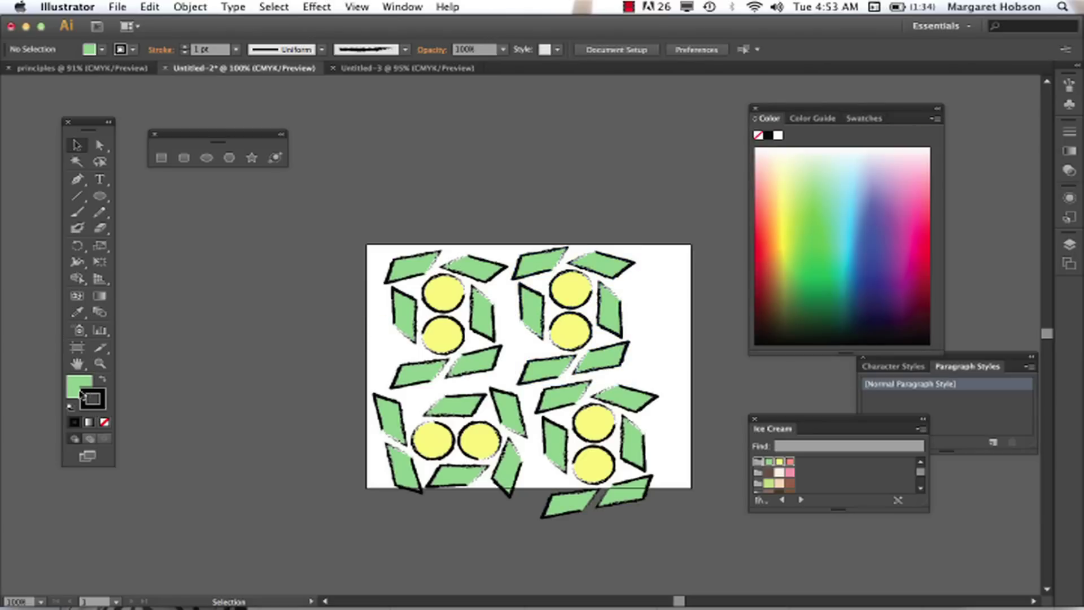
left_click(105, 423)
left_click(102, 405)
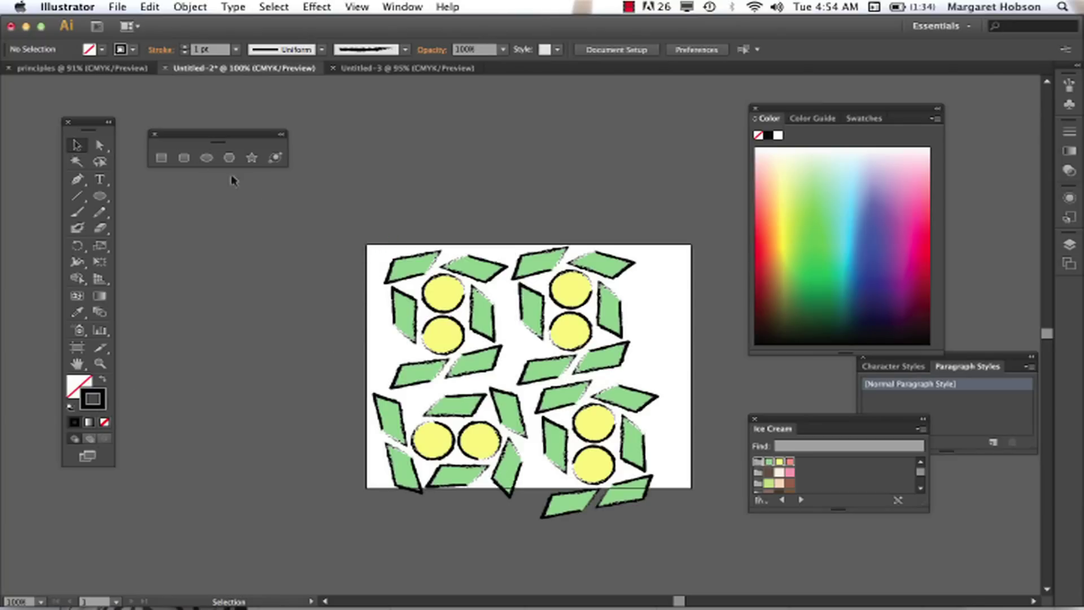
left_click(160, 158)
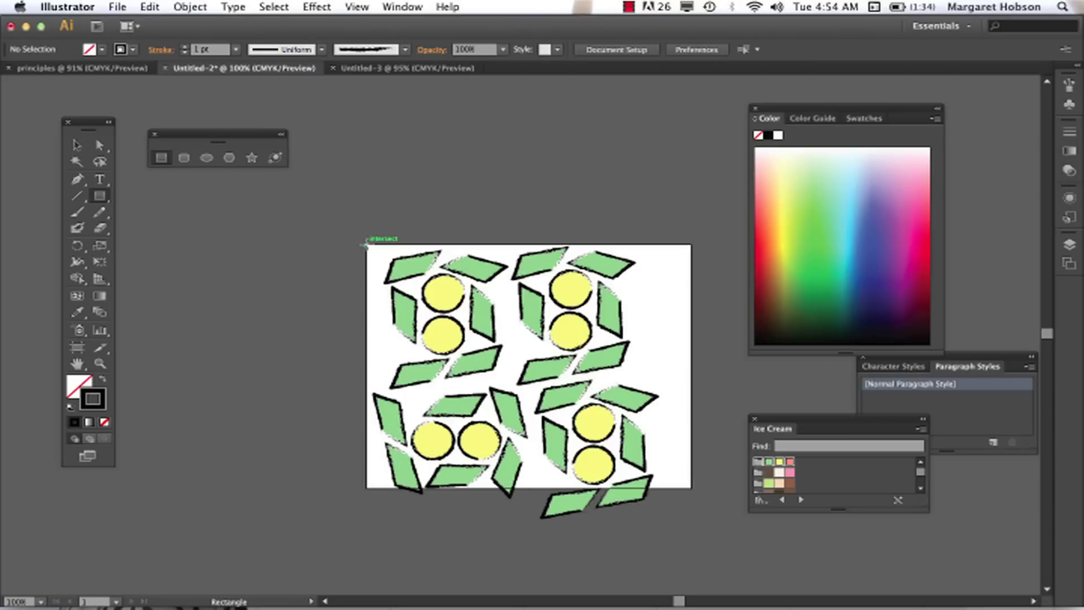
left_click_drag(364, 244, 690, 486)
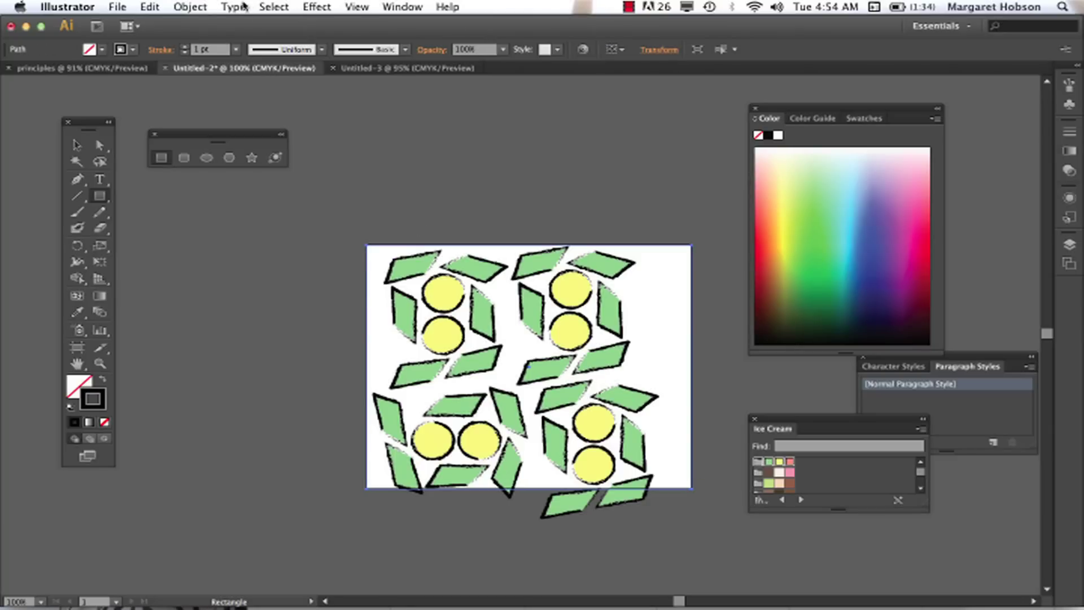
Select all artwork, make a clipping mask from the artboard-sized rectangle, and clear the selection.
left_click(275, 6)
left_click(273, 23)
left_click(190, 7)
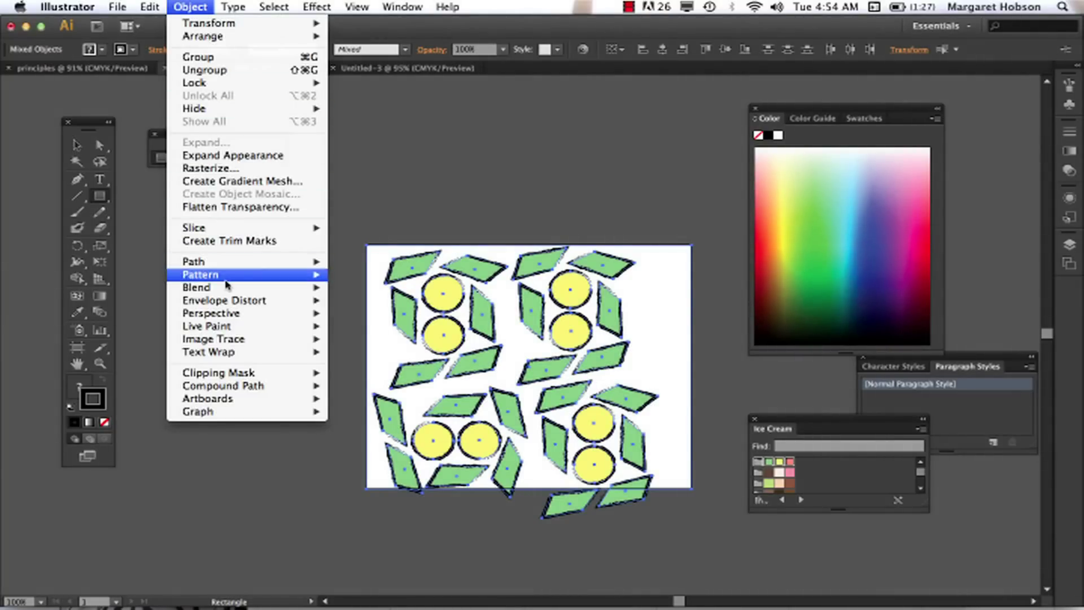
mouse_move(239, 374)
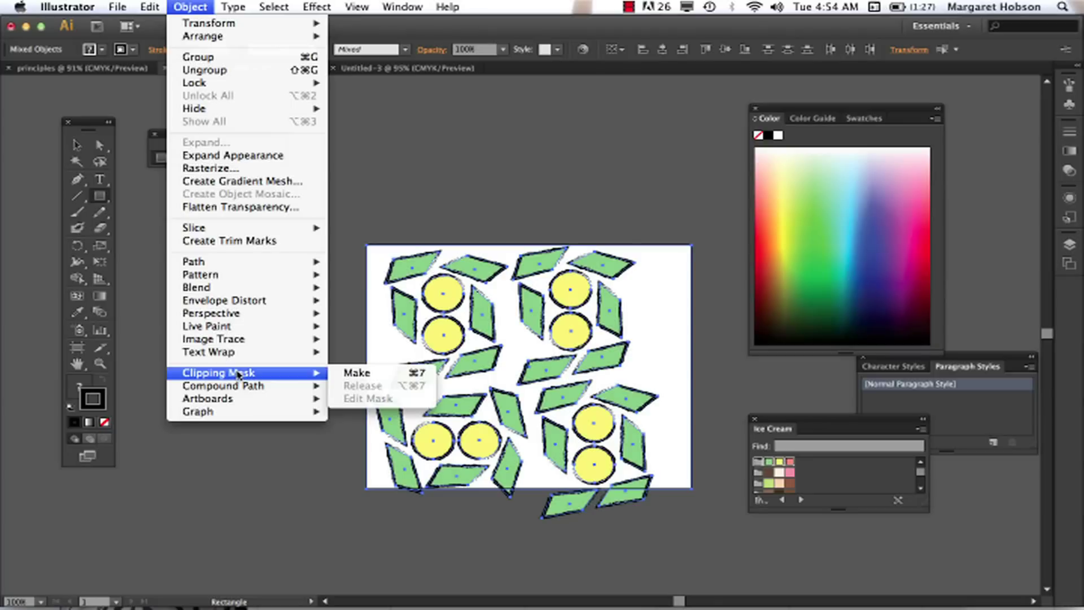
left_click(353, 375)
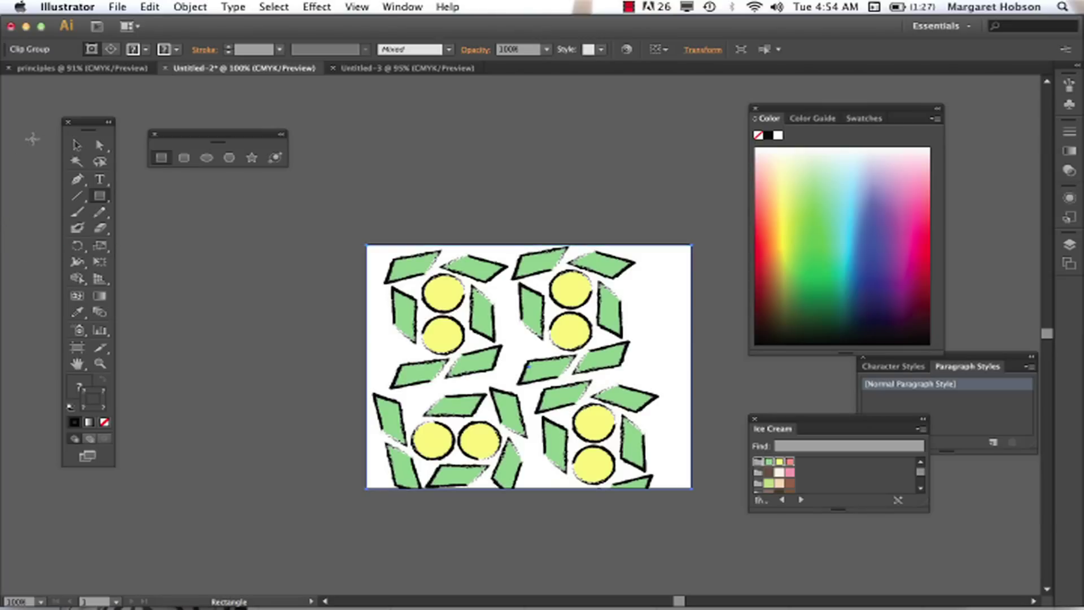
left_click(77, 145)
left_click(215, 257)
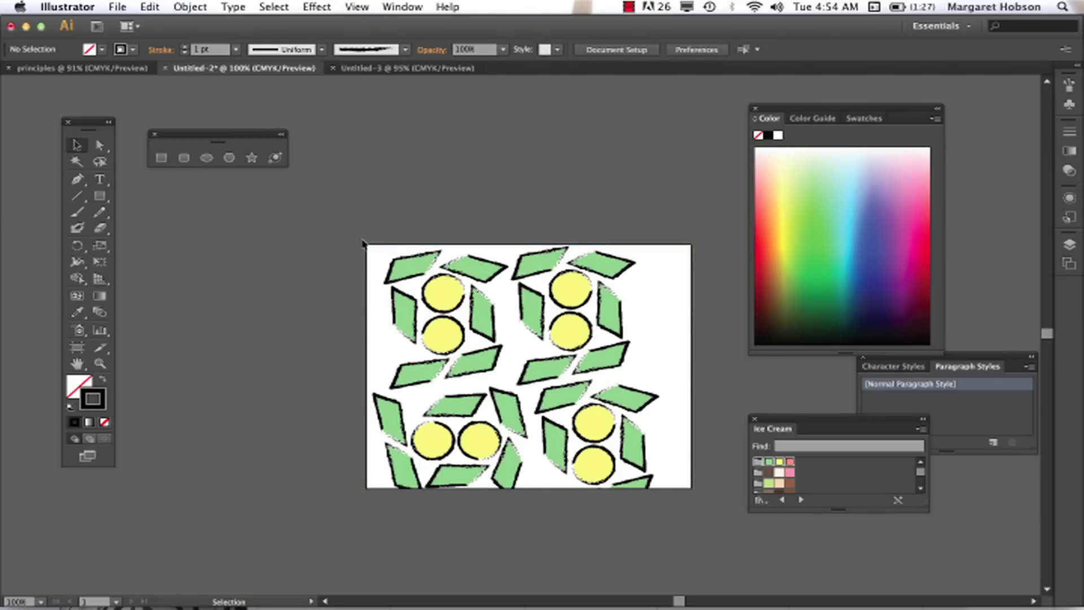
Select the clipped artwork and release its clipping mask.
left_click(202, 7)
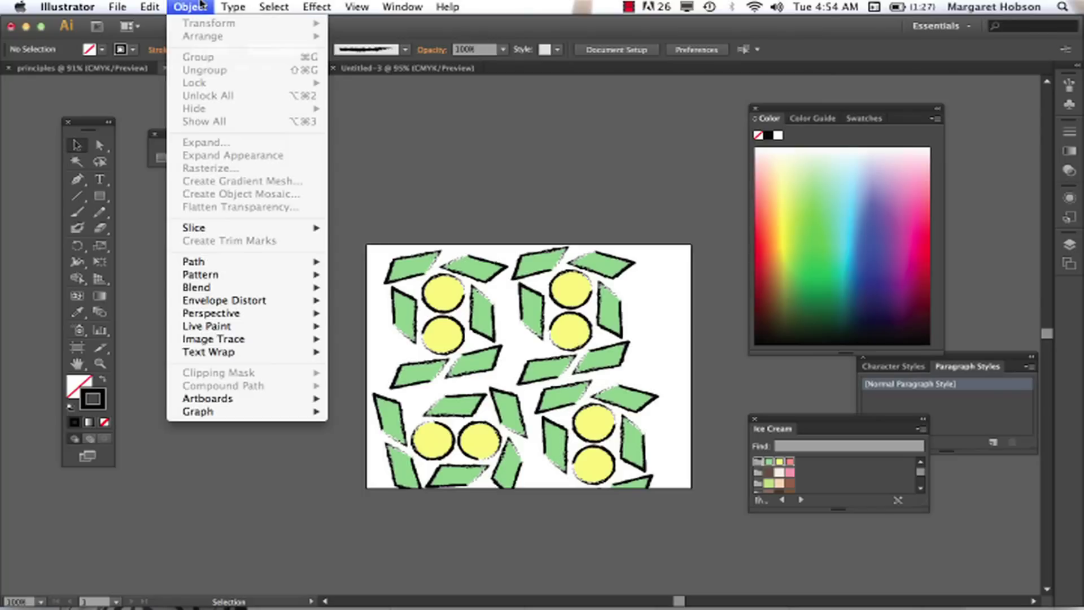
mouse_move(225, 262)
left_click(462, 305)
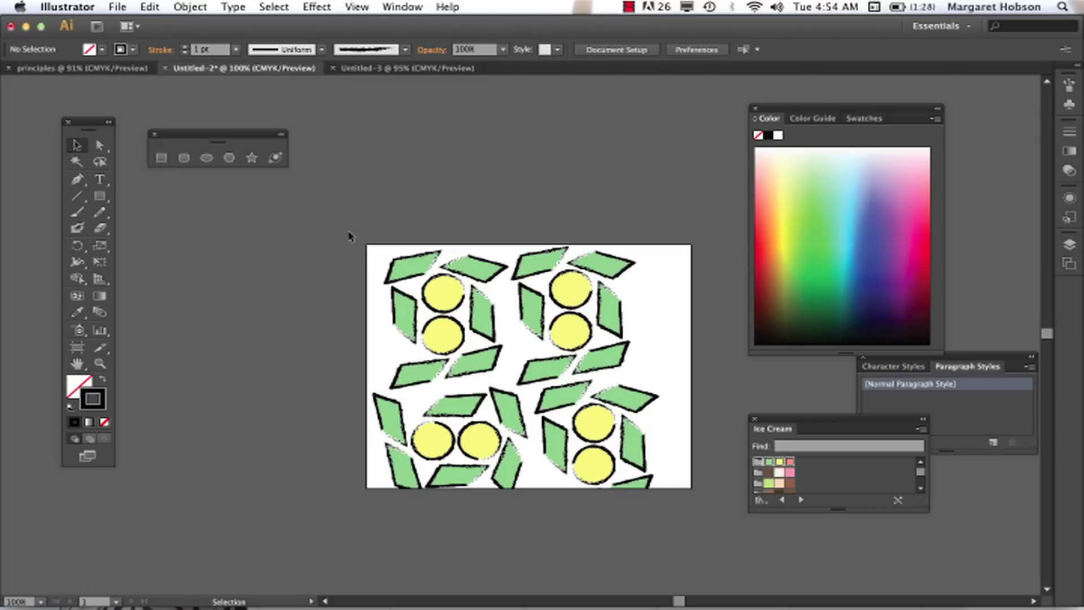
left_click(372, 248)
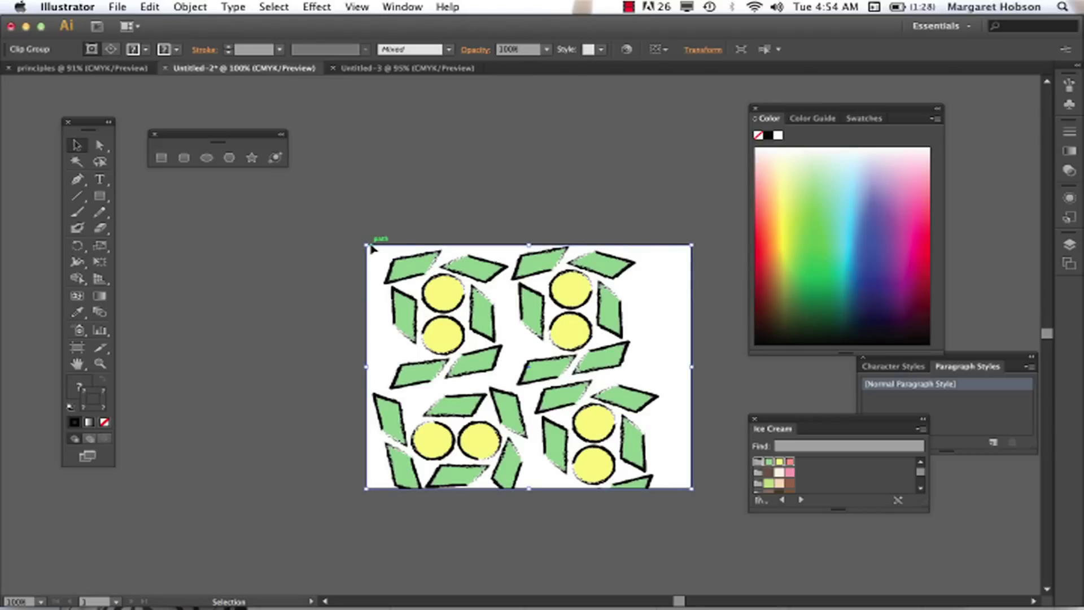
left_click(190, 7)
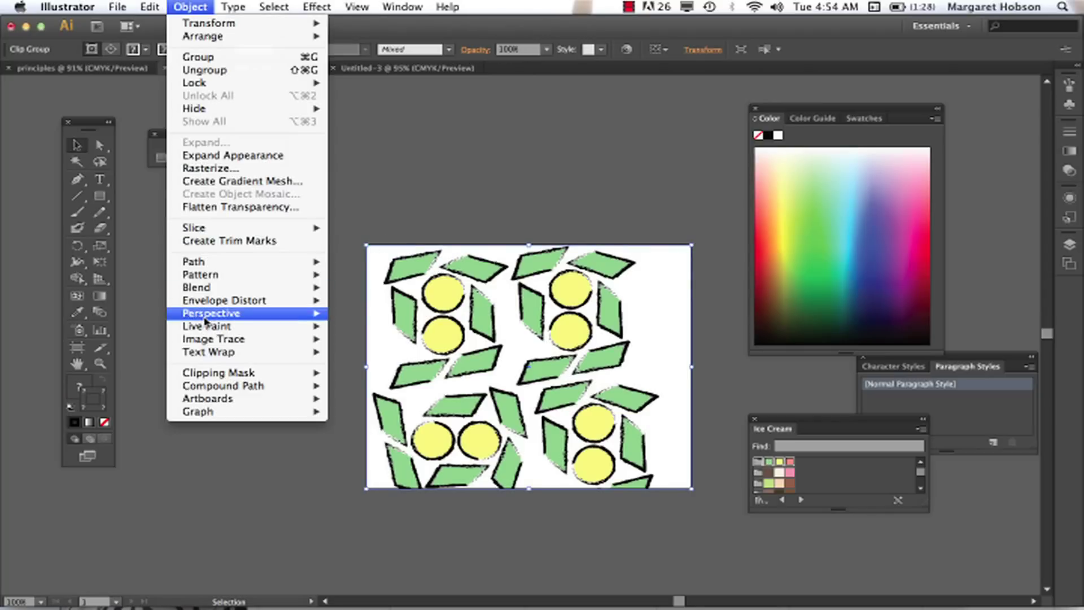
mouse_move(218, 375)
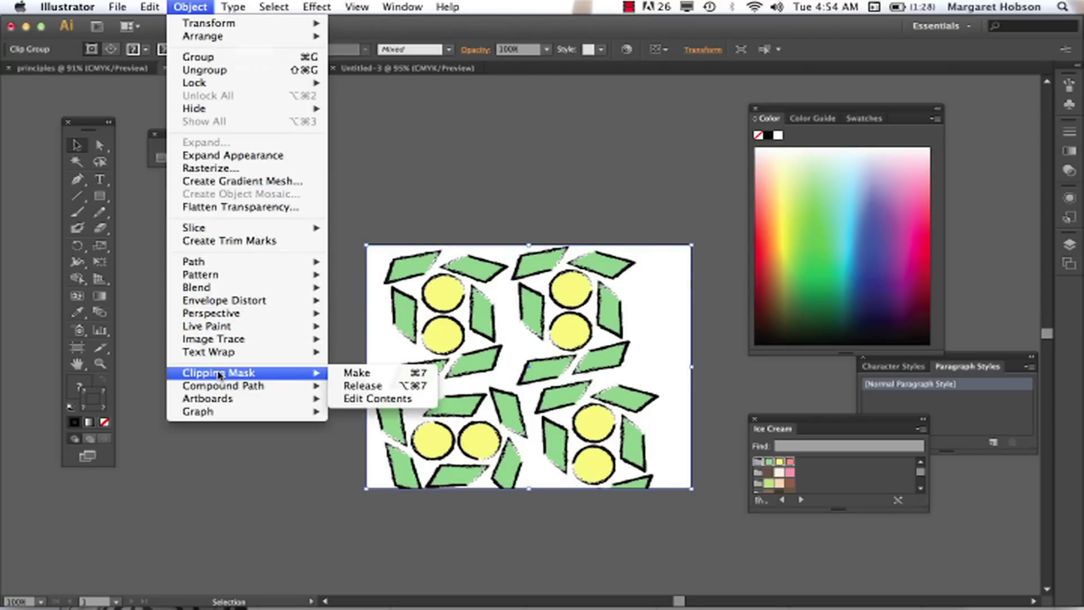
left_click(364, 385)
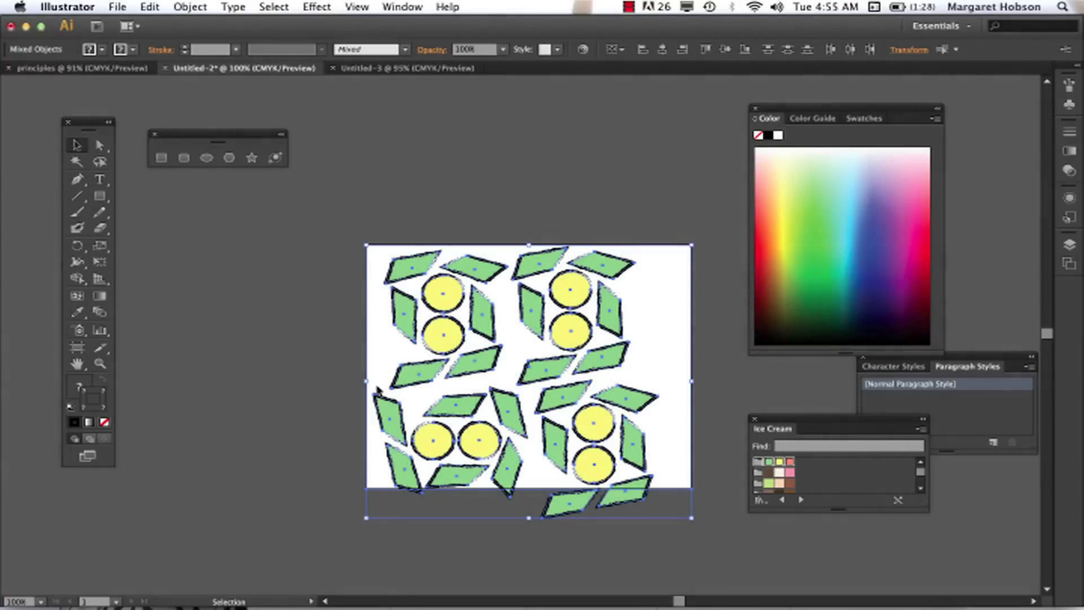